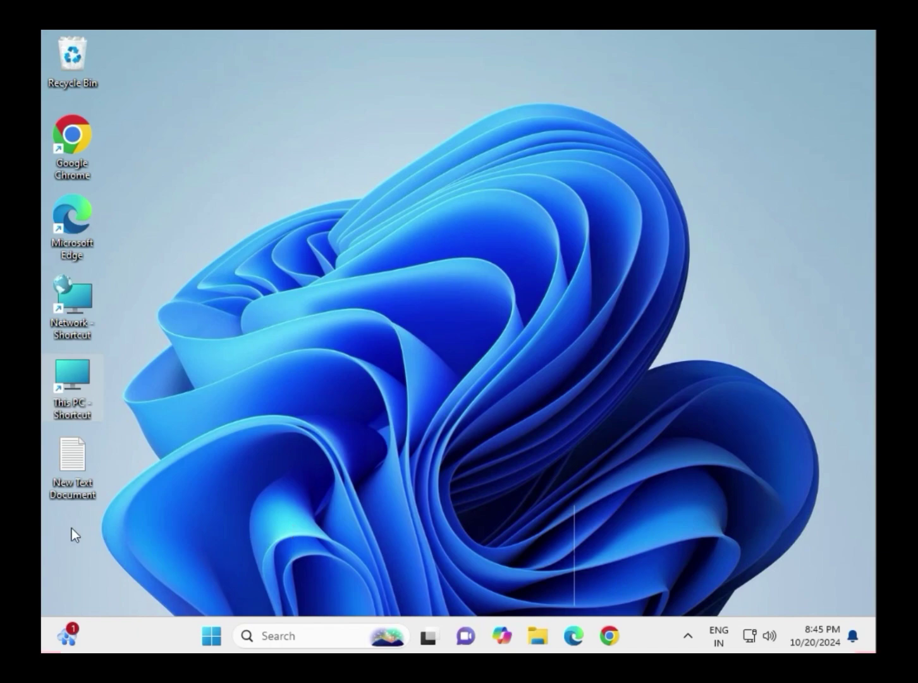
Open the list of installed apps in the Windows Settings.
{"action": "left_click", "coordinate": [211, 635]}
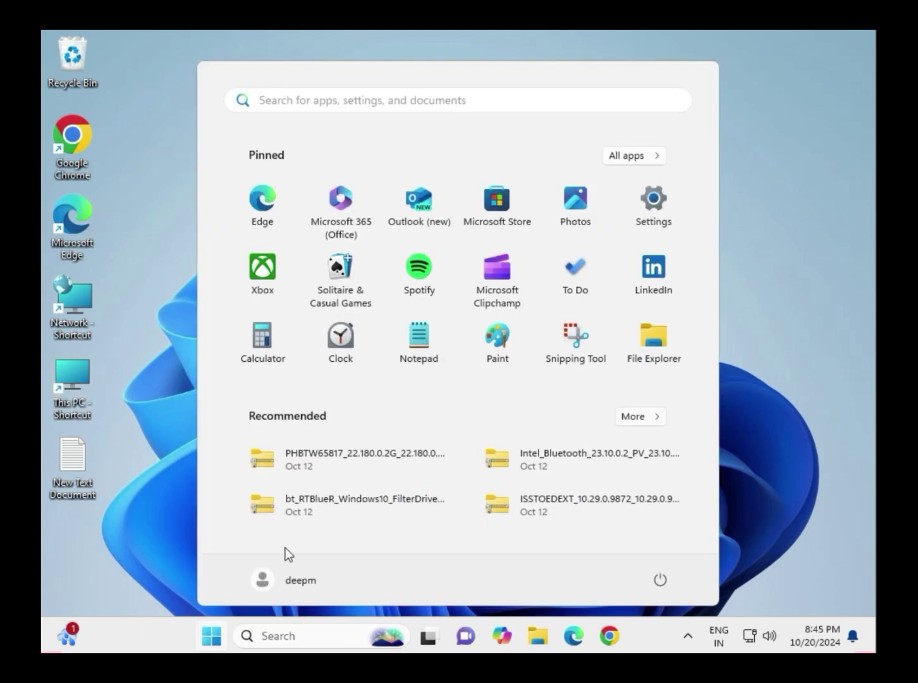
{"action": "left_click", "coordinate": [641, 215]}
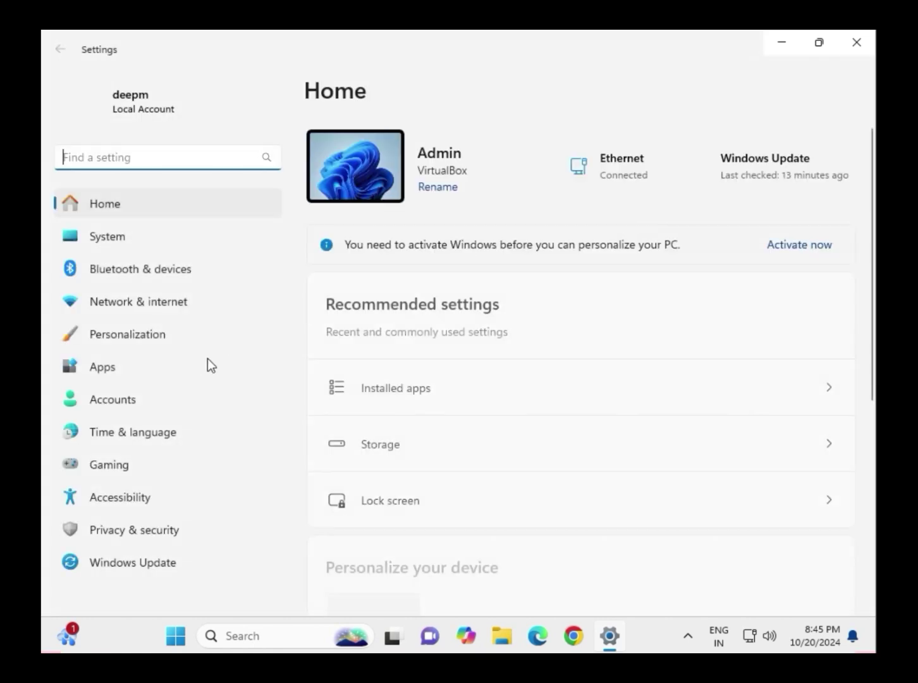
{"action": "left_click", "coordinate": [168, 372]}
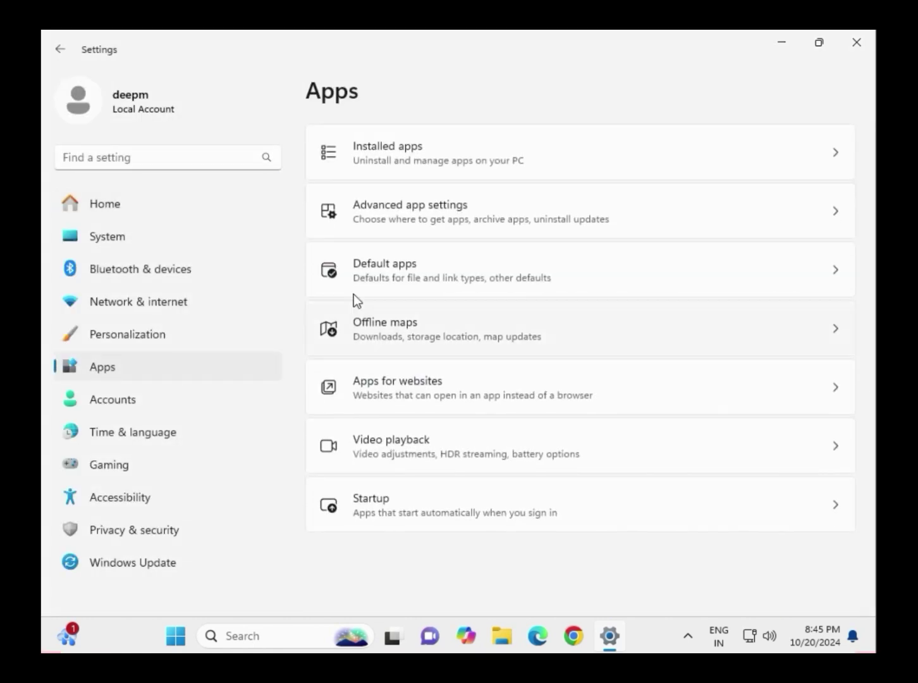
{"action": "left_click", "coordinate": [436, 153]}
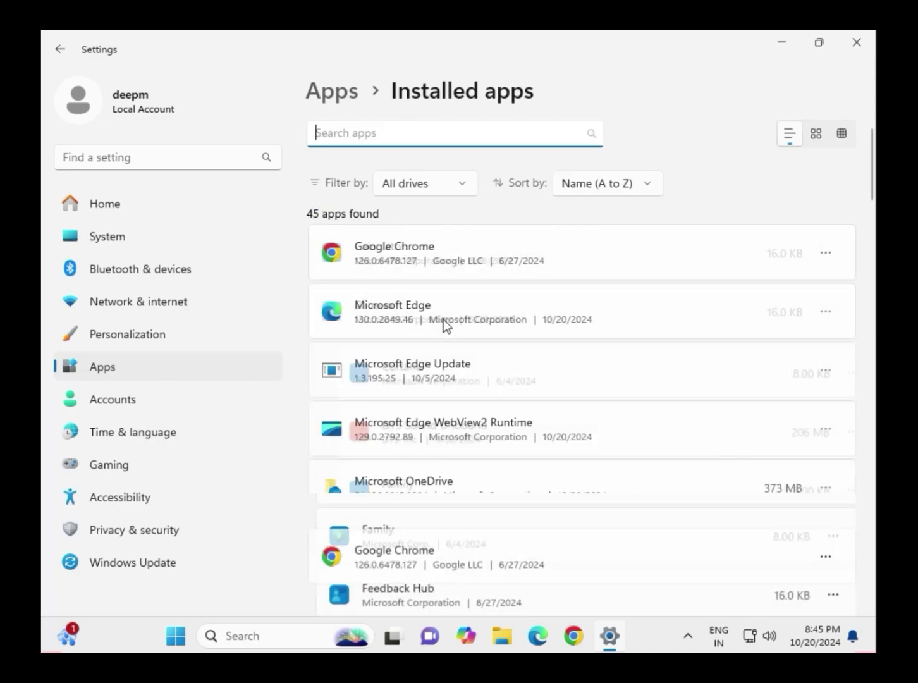
Find Microsoft Teams (personal) among the installed apps and open its advanced options.
{"action": "scroll", "coordinate": [453, 365], "scroll_direction": "down", "scroll_amount": 5}
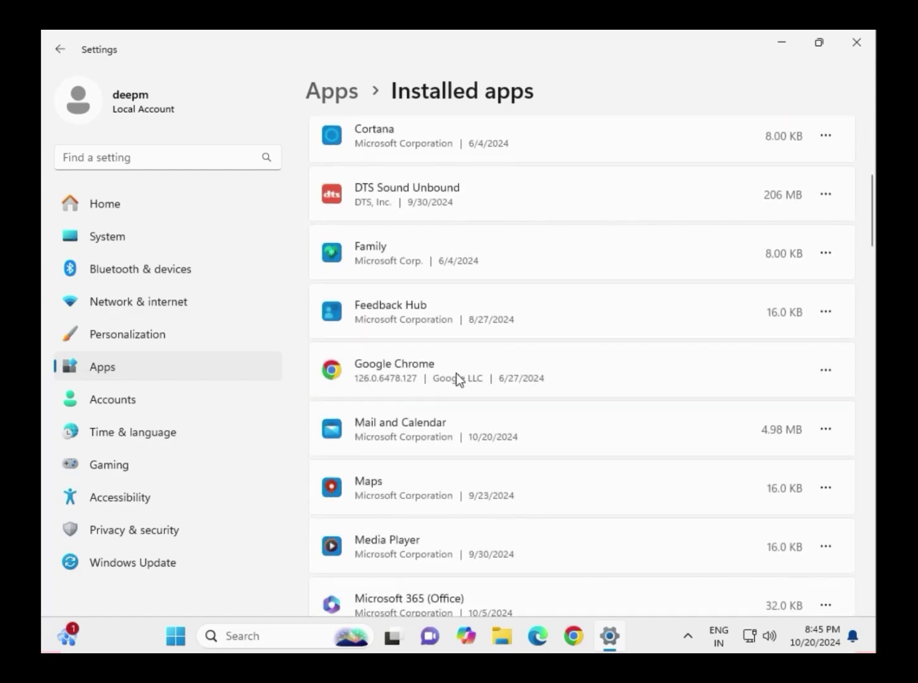
{"action": "scroll", "coordinate": [456, 373], "scroll_direction": "down", "scroll_amount": 6}
{"action": "scroll", "coordinate": [456, 374], "scroll_direction": "up", "scroll_amount": 1}
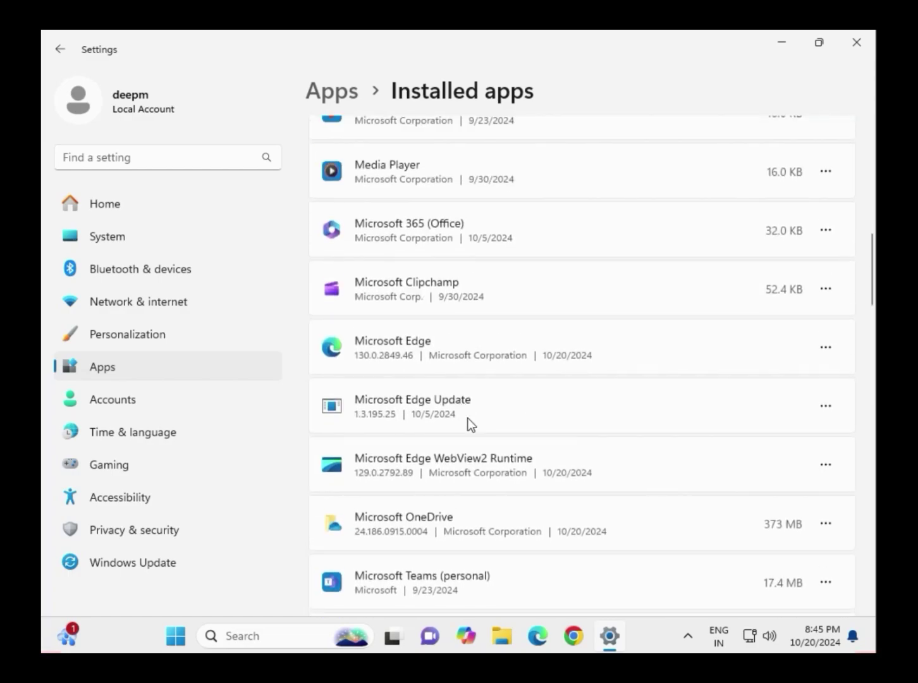
{"action": "scroll", "coordinate": [468, 418], "scroll_direction": "up", "scroll_amount": 4}
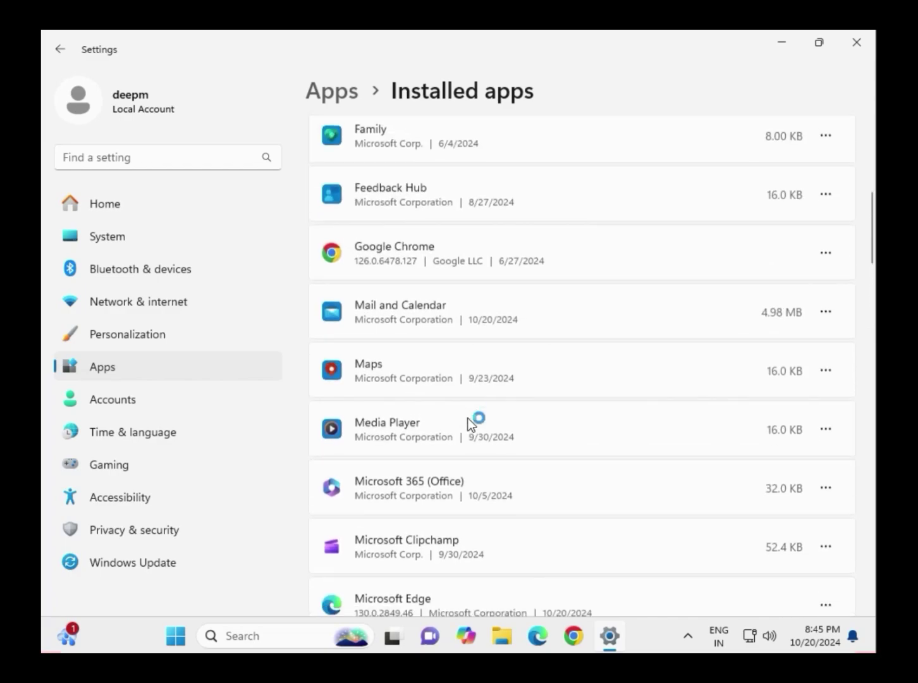
{"action": "scroll", "coordinate": [467, 418], "scroll_direction": "down", "scroll_amount": 7}
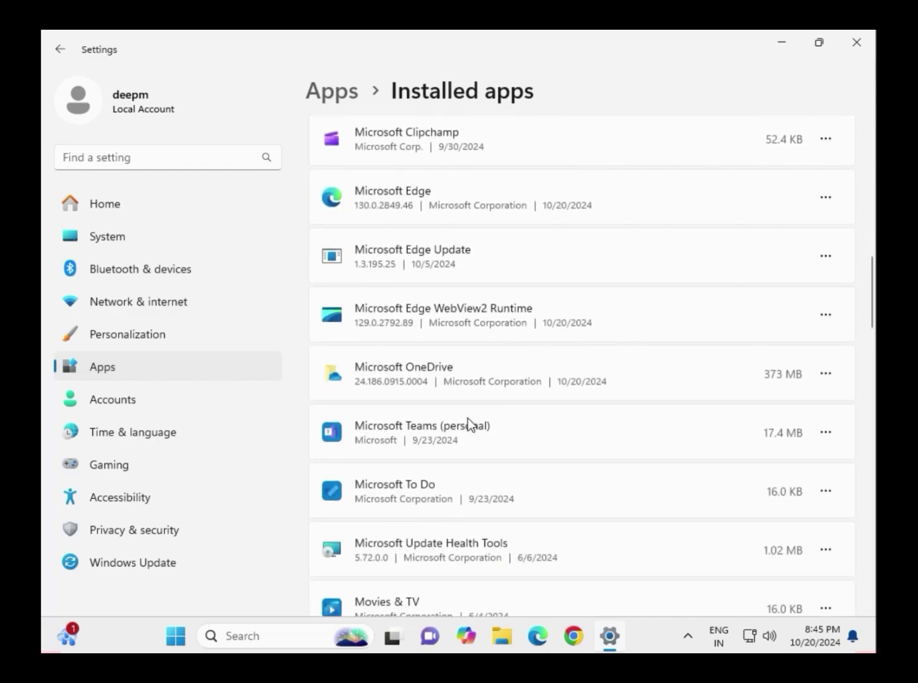
{"action": "scroll", "coordinate": [468, 418], "scroll_direction": "down", "scroll_amount": 5}
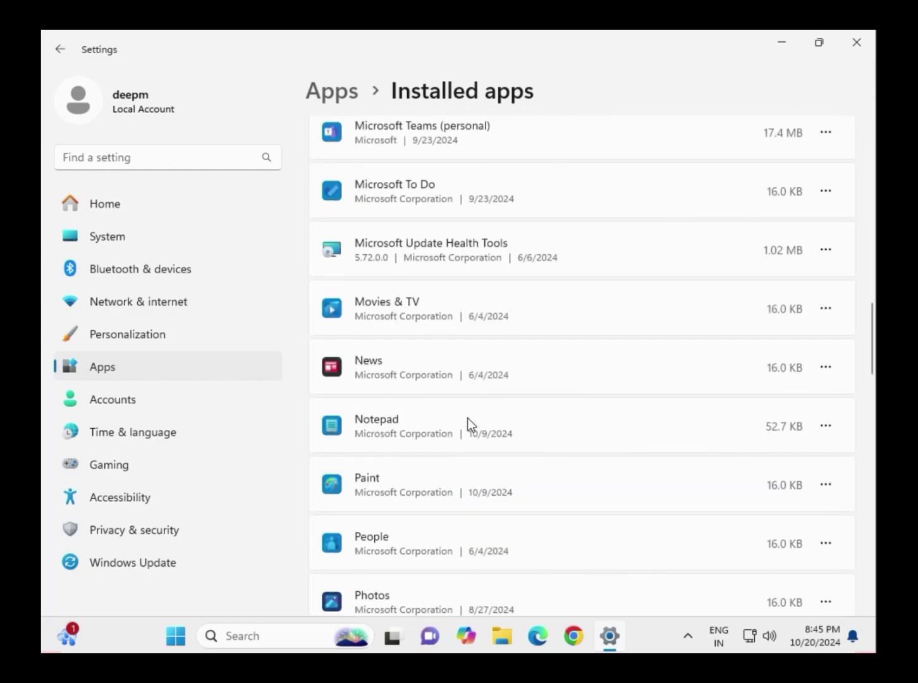
{"action": "scroll", "coordinate": [468, 418], "scroll_direction": "up", "scroll_amount": 3}
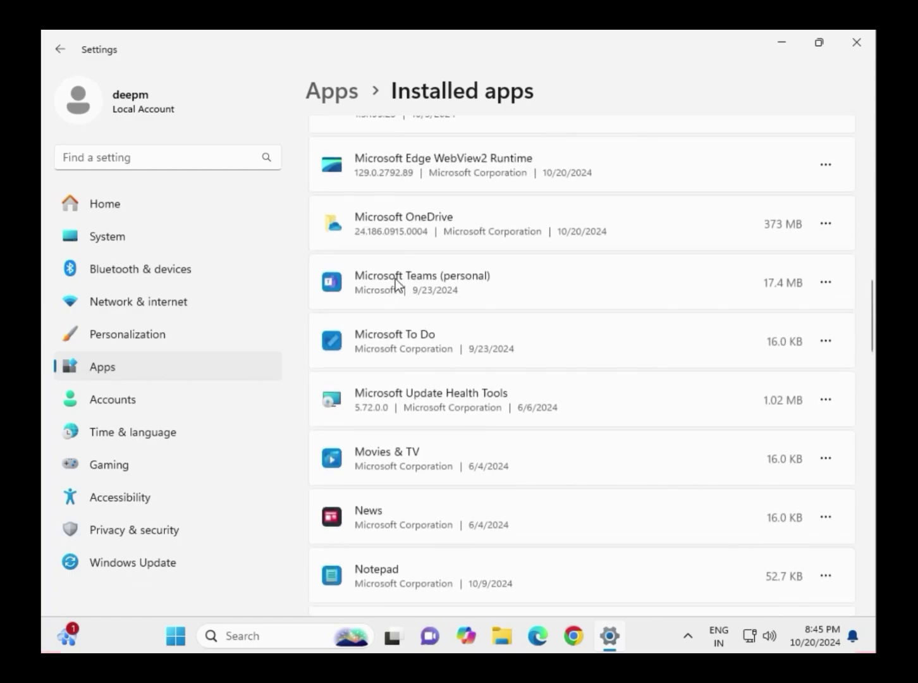
{"action": "left_click", "coordinate": [825, 285]}
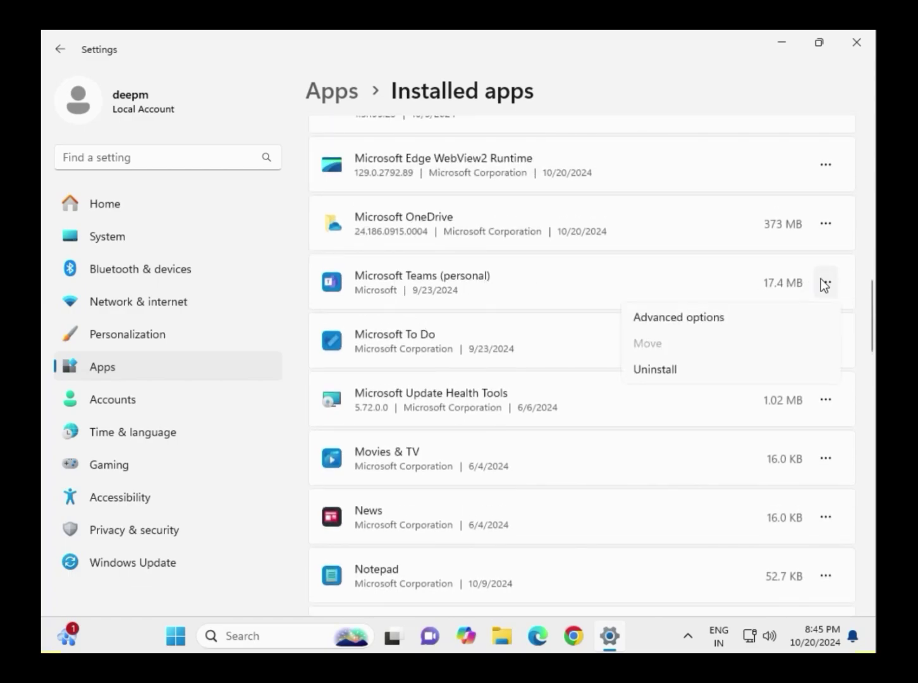
{"action": "left_click", "coordinate": [684, 317]}
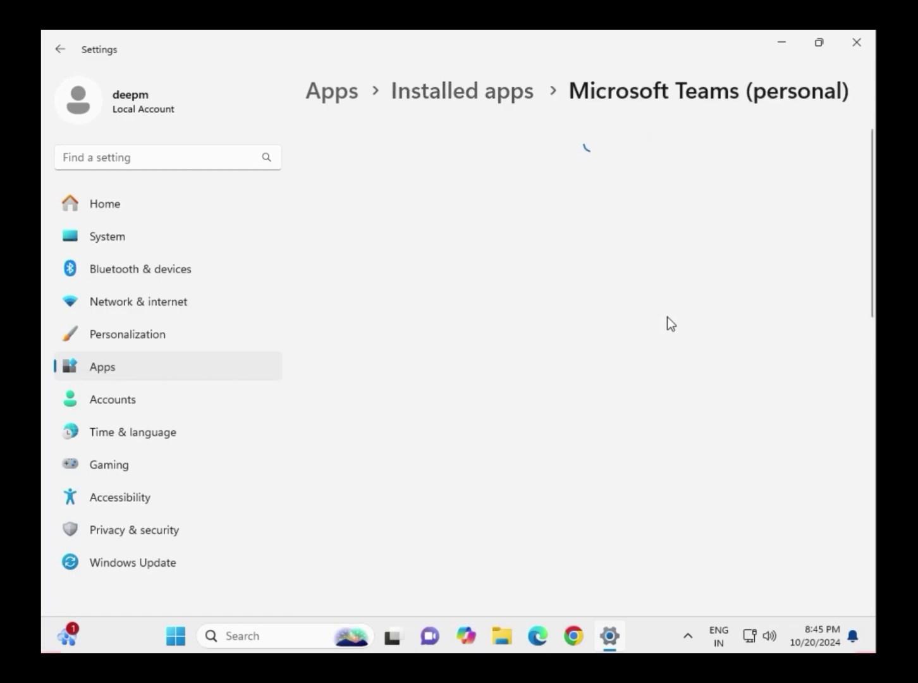
Reset Microsoft Teams (personal), confirm the data deletion, repair the app as well, and close Settings.
{"action": "scroll", "coordinate": [417, 411], "scroll_direction": "down", "scroll_amount": 10}
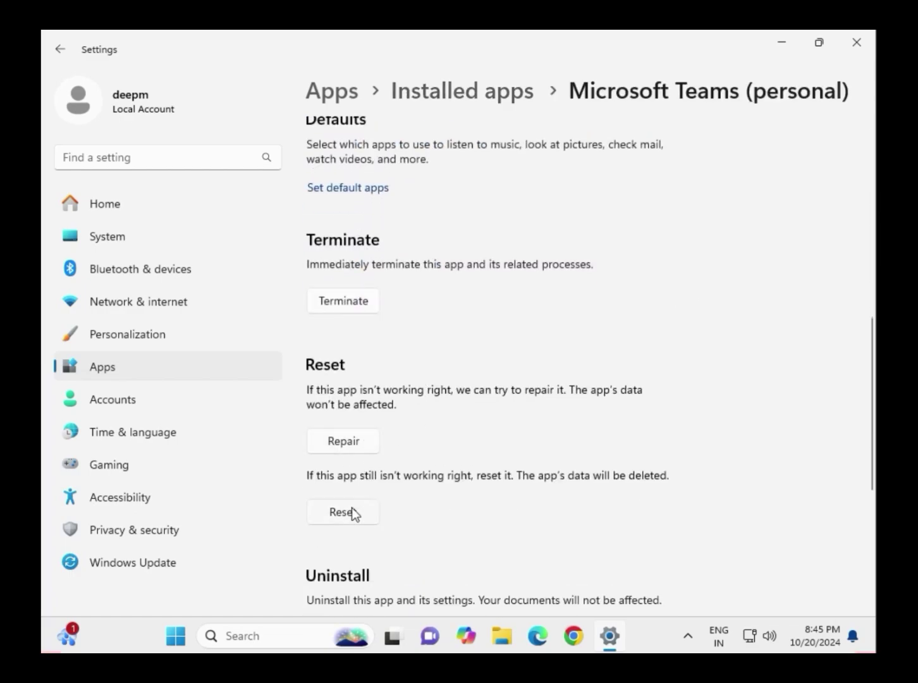
{"action": "left_click", "coordinate": [352, 508]}
{"action": "left_click", "coordinate": [393, 471]}
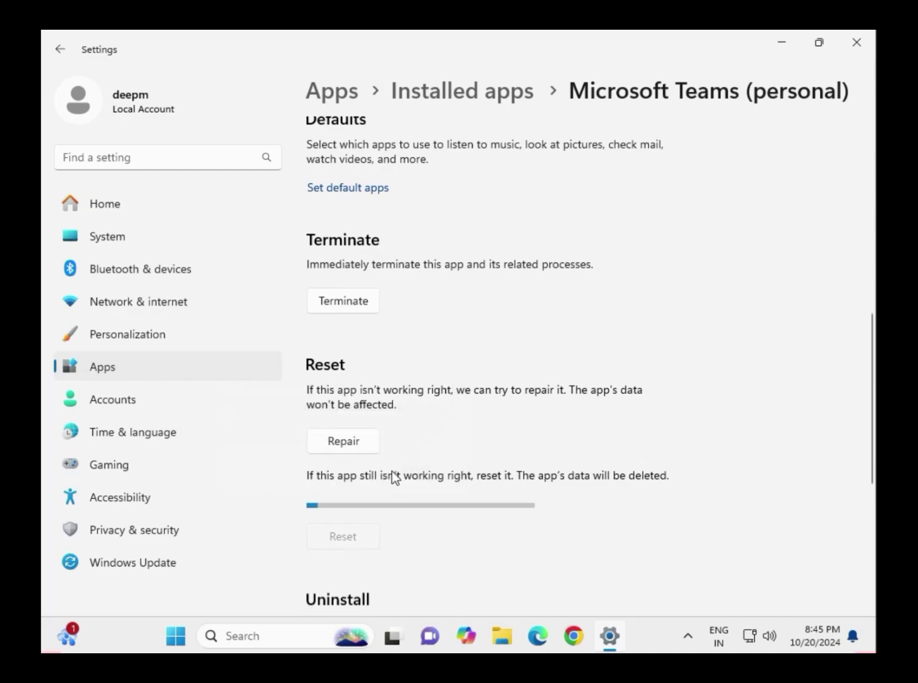
{"action": "left_click", "coordinate": [347, 441]}
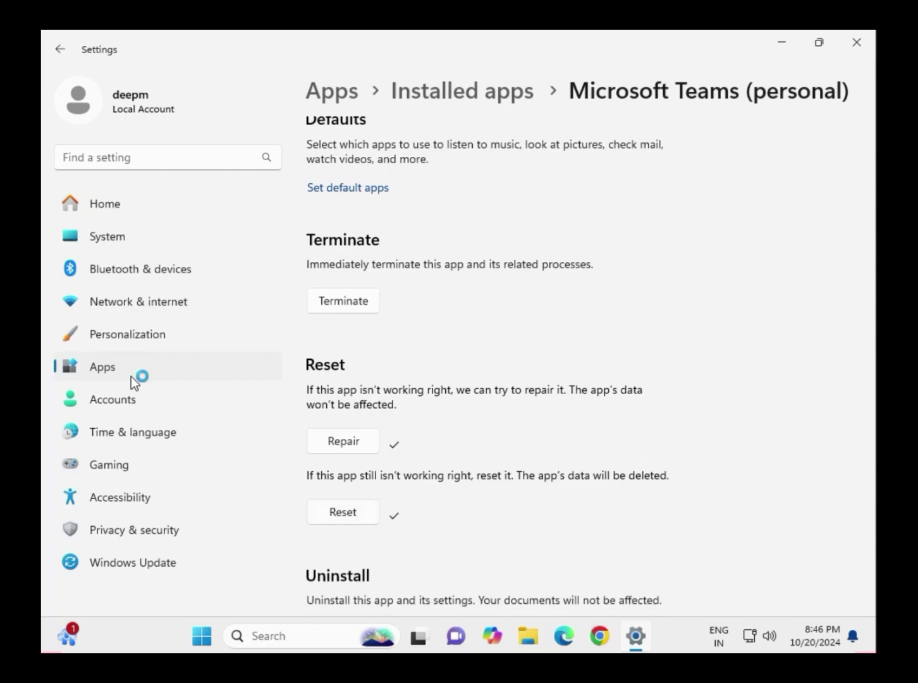
{"action": "left_click", "coordinate": [855, 54]}
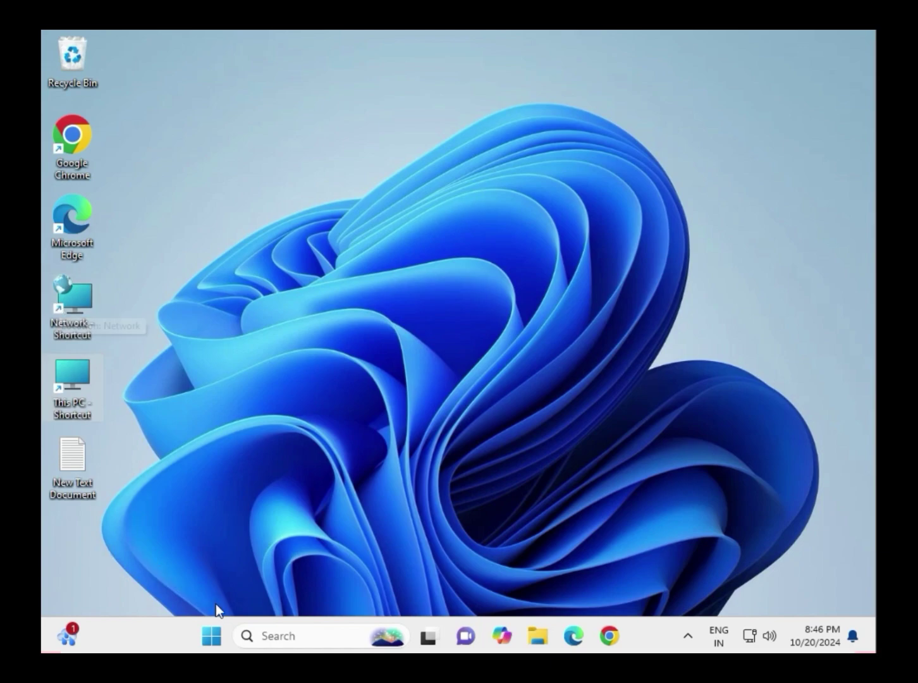
Search for Control Panel, open it and set its view to Category.
{"action": "left_click", "coordinate": [213, 633]}
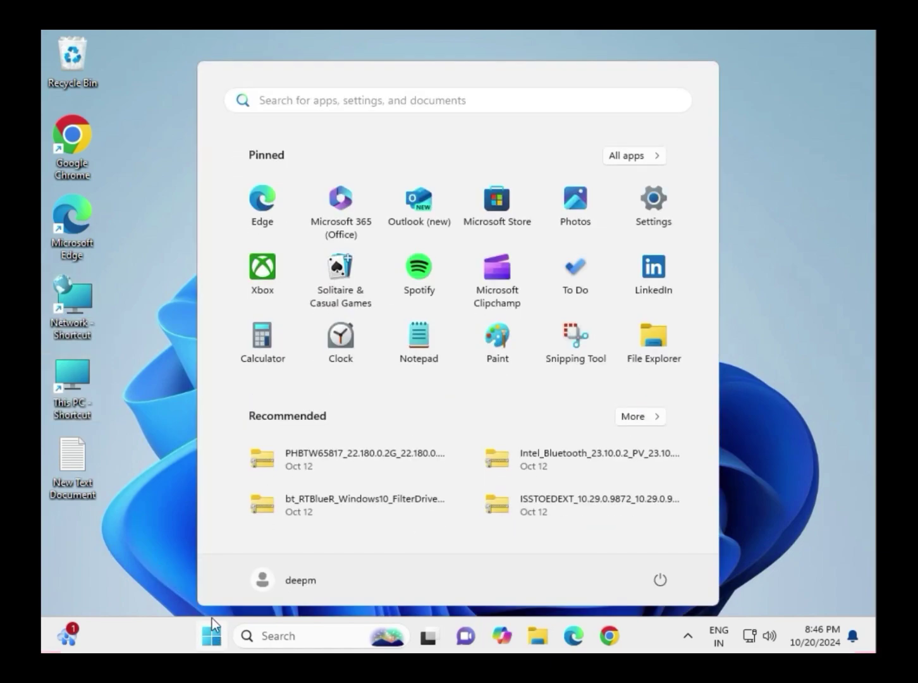
{"action": "type", "text": "cont"}
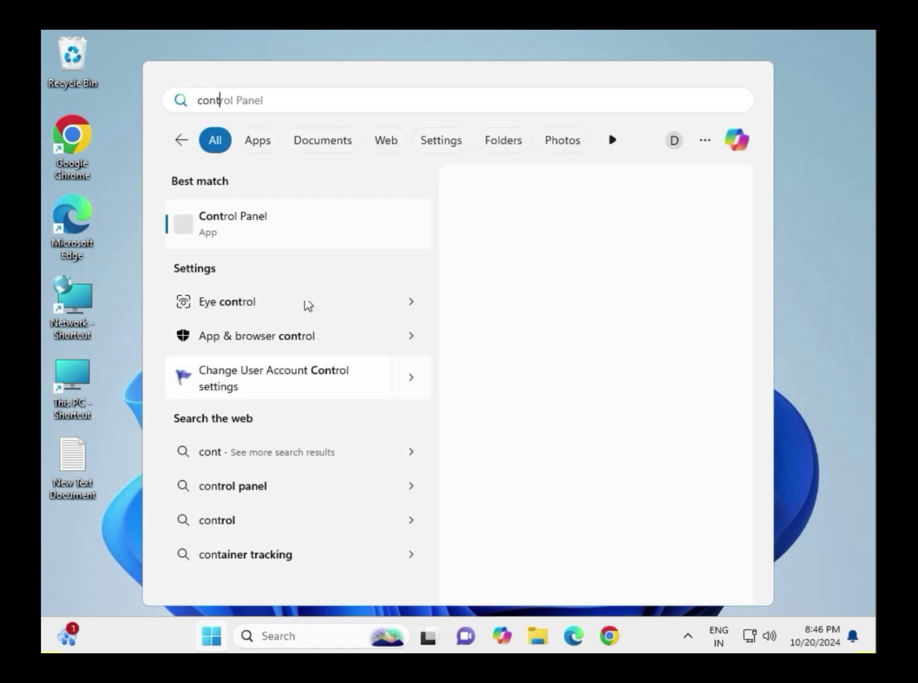
{"action": "left_click", "coordinate": [264, 238]}
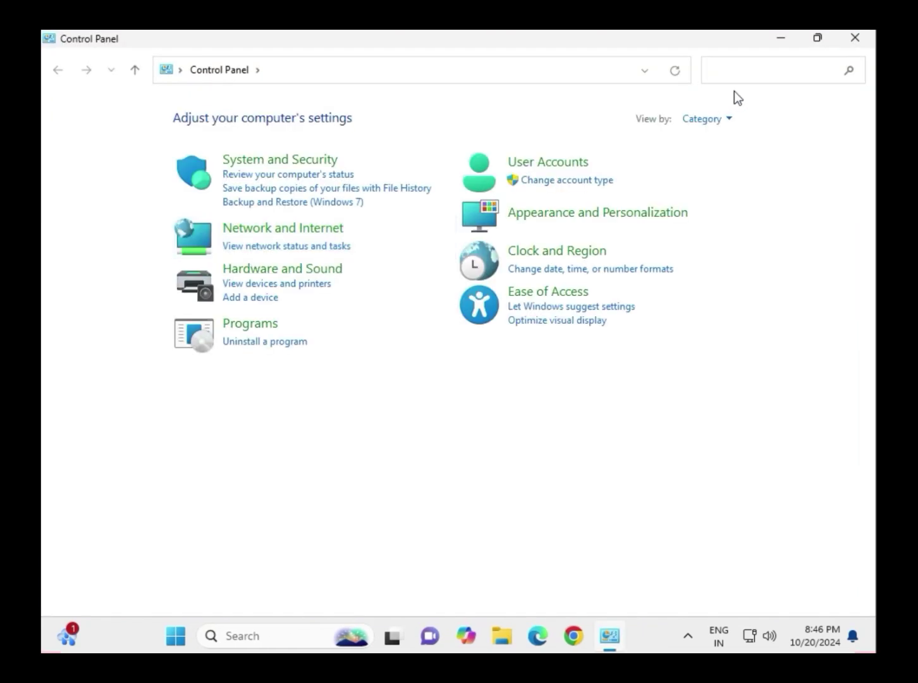
{"action": "left_click", "coordinate": [724, 120]}
{"action": "left_click", "coordinate": [717, 139]}
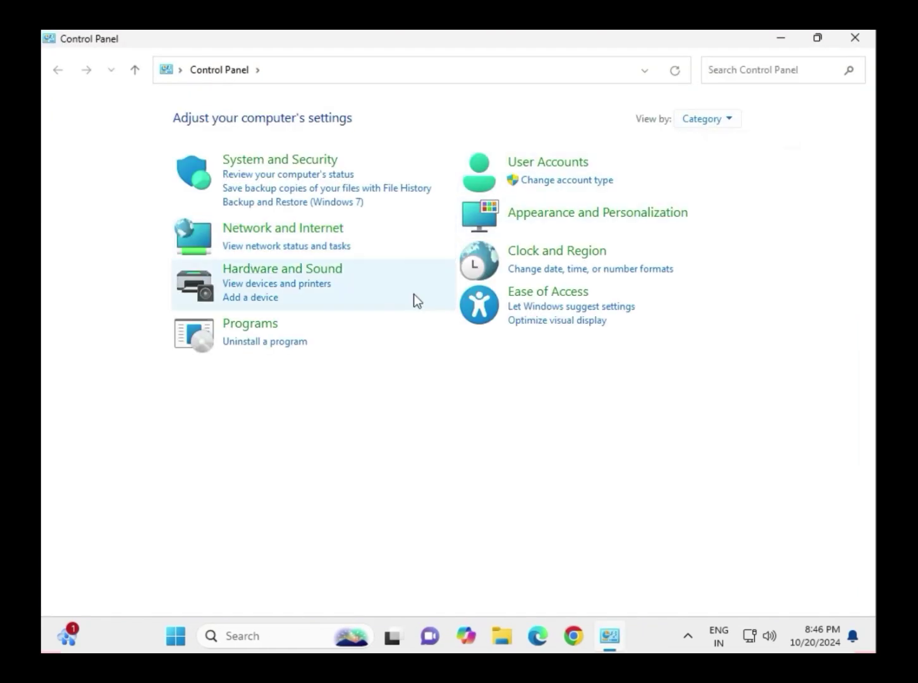
Open the settings for turning Windows Defender Firewall on or off under System and Security.
{"action": "left_click", "coordinate": [268, 162]}
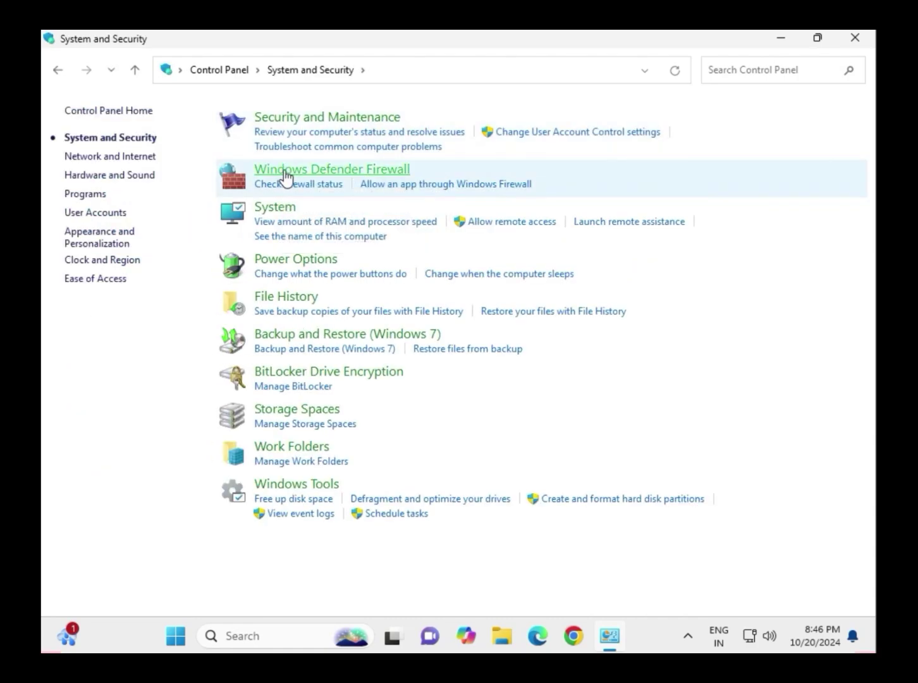
{"action": "left_click", "coordinate": [284, 170]}
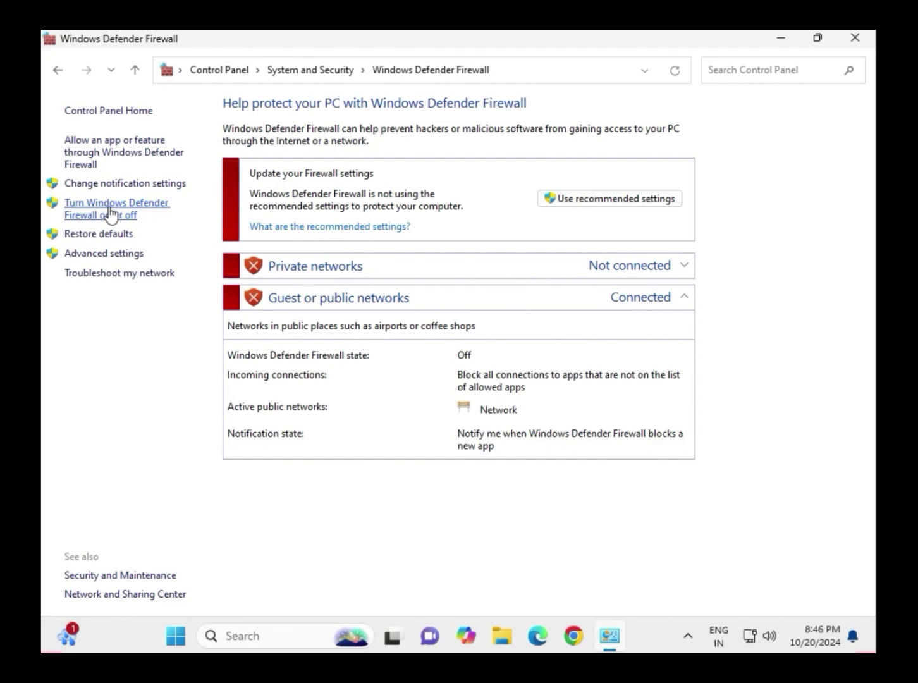
{"action": "left_click", "coordinate": [122, 209]}
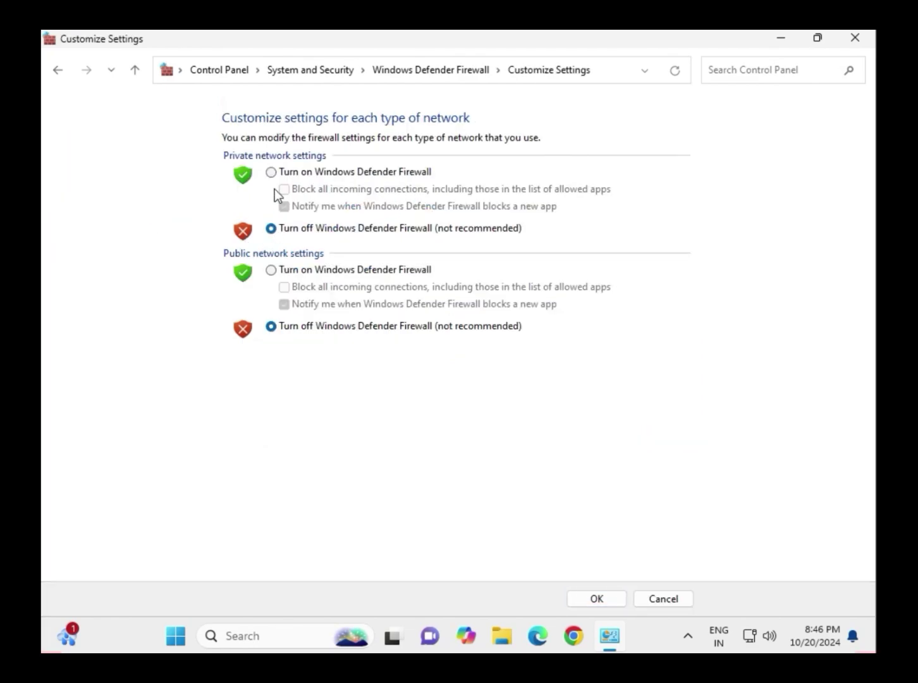
Turn off Windows Defender Firewall for both private and public networks, apply the settings, and close the Control Panel.
{"action": "left_click", "coordinate": [272, 173]}
{"action": "left_click", "coordinate": [273, 269]}
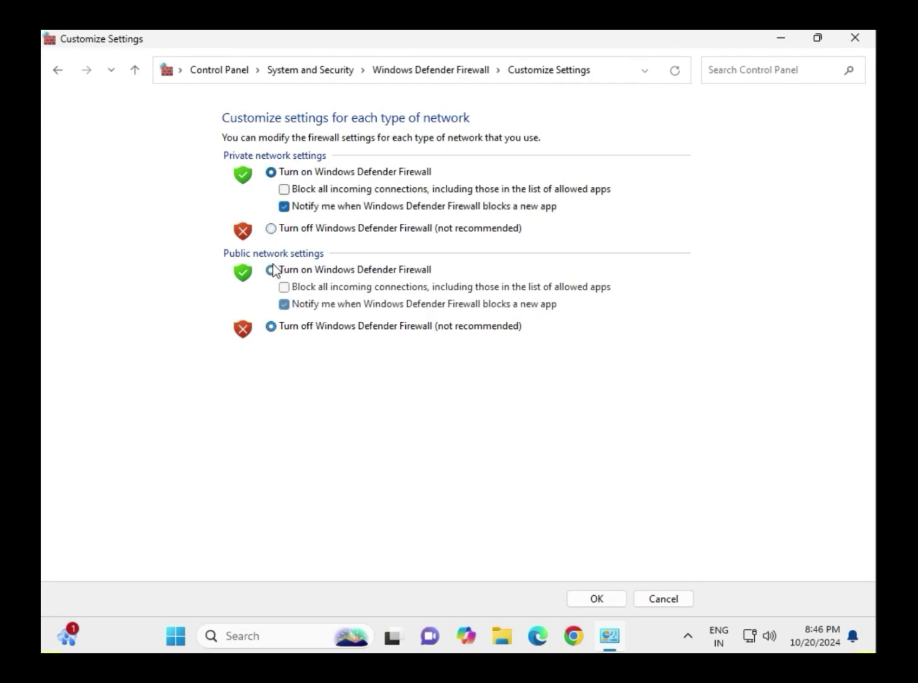
{"action": "left_click", "coordinate": [272, 228]}
{"action": "left_click", "coordinate": [271, 326]}
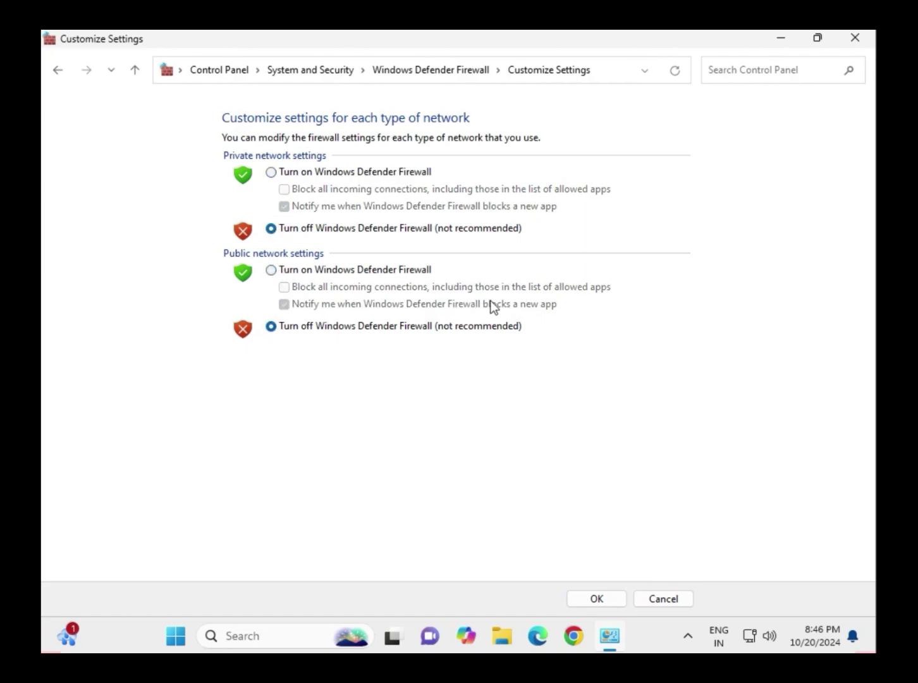
{"action": "left_click", "coordinate": [608, 599]}
{"action": "left_click", "coordinate": [687, 641]}
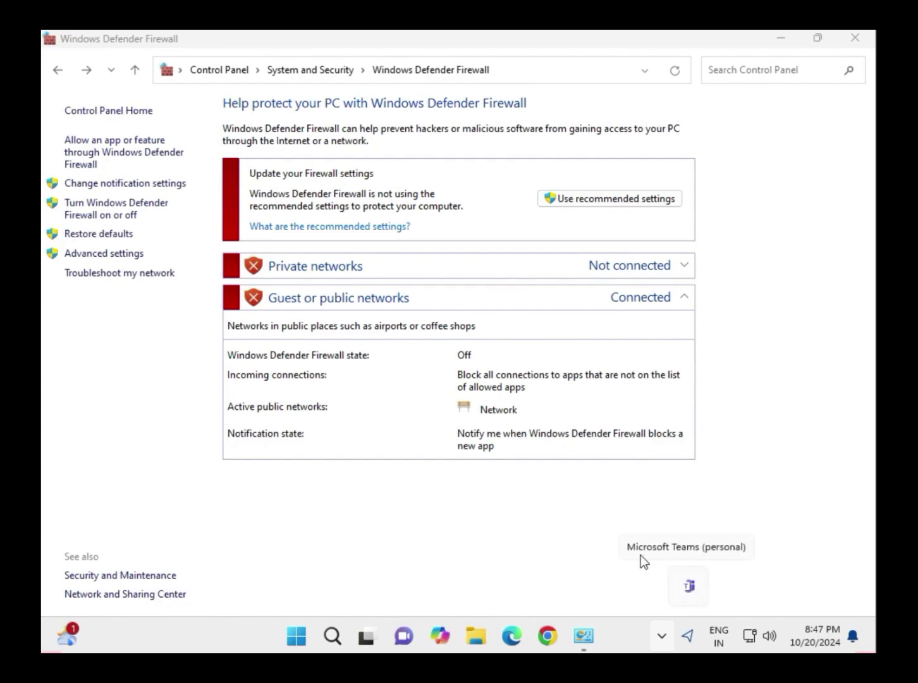
{"action": "left_click", "coordinate": [854, 39]}
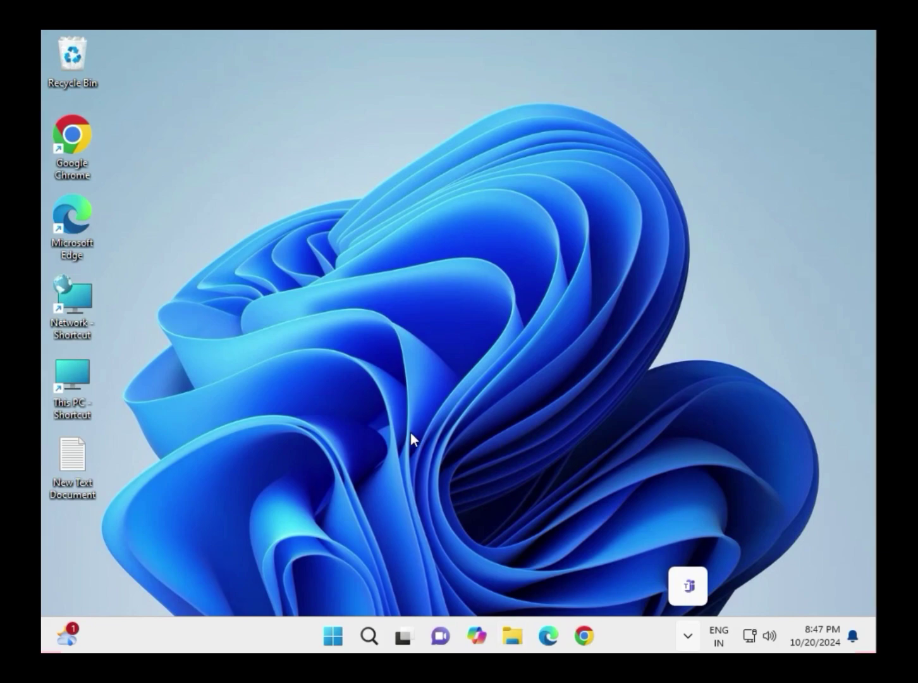
Open the Troubleshoot page in the System section of the Windows Settings.
{"action": "left_click", "coordinate": [337, 638]}
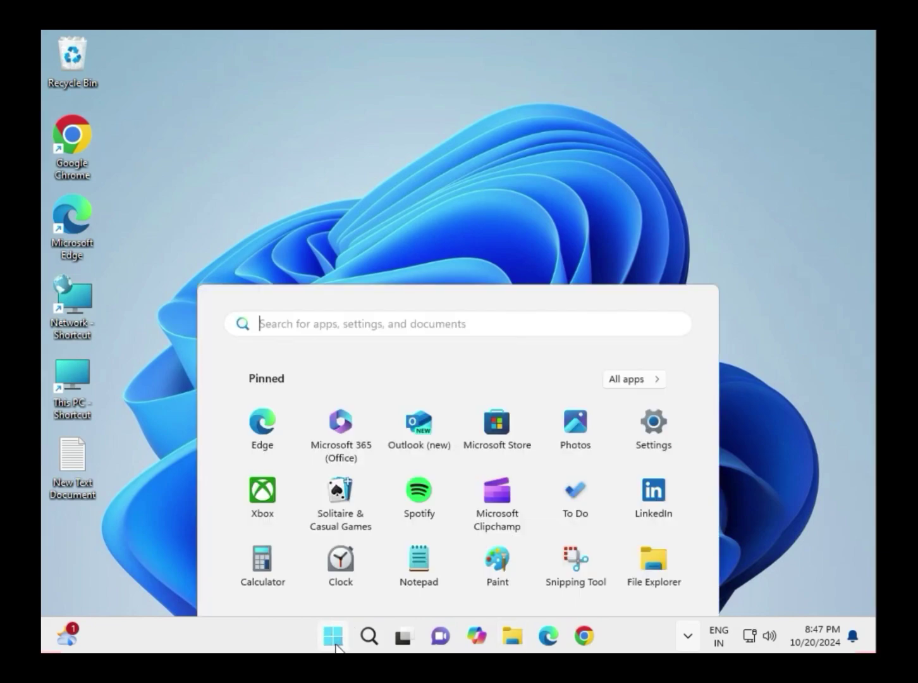
{"action": "left_click", "coordinate": [641, 217]}
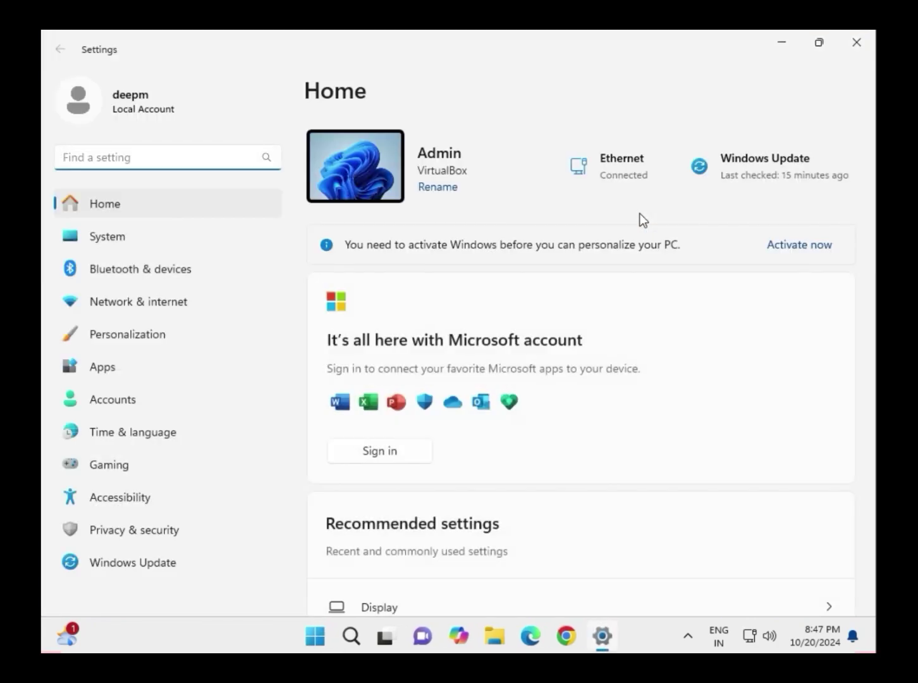
{"action": "left_click", "coordinate": [143, 236]}
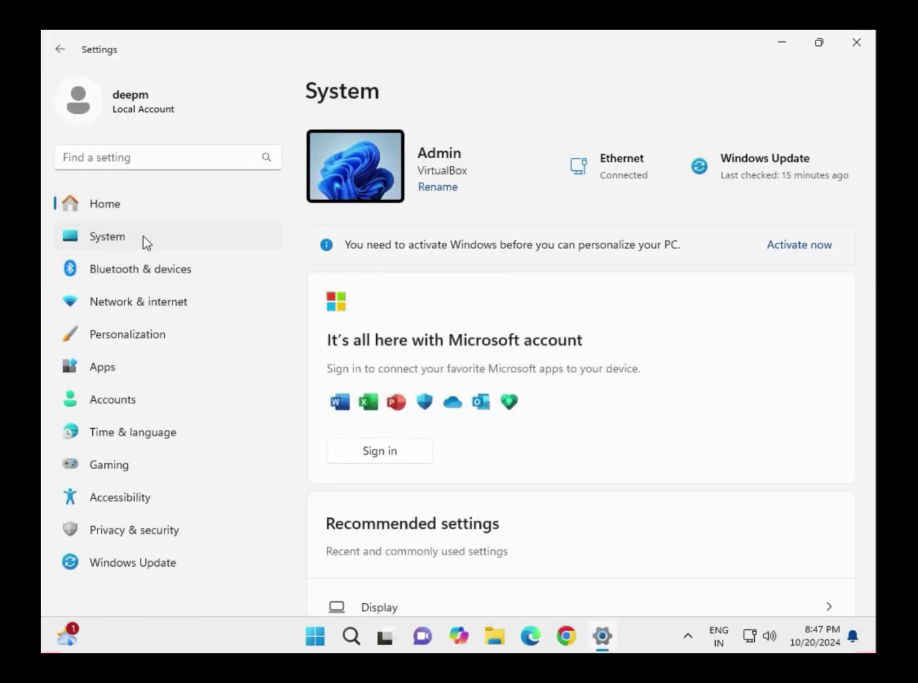
{"action": "scroll", "coordinate": [428, 477], "scroll_direction": "down", "scroll_amount": 5}
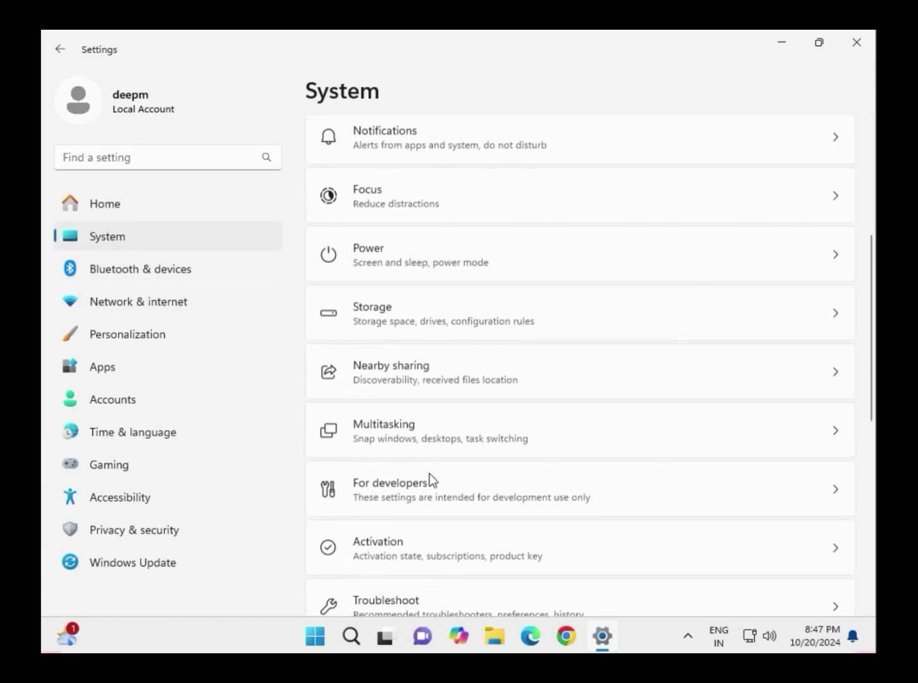
{"action": "scroll", "coordinate": [392, 500], "scroll_direction": "down", "scroll_amount": 2}
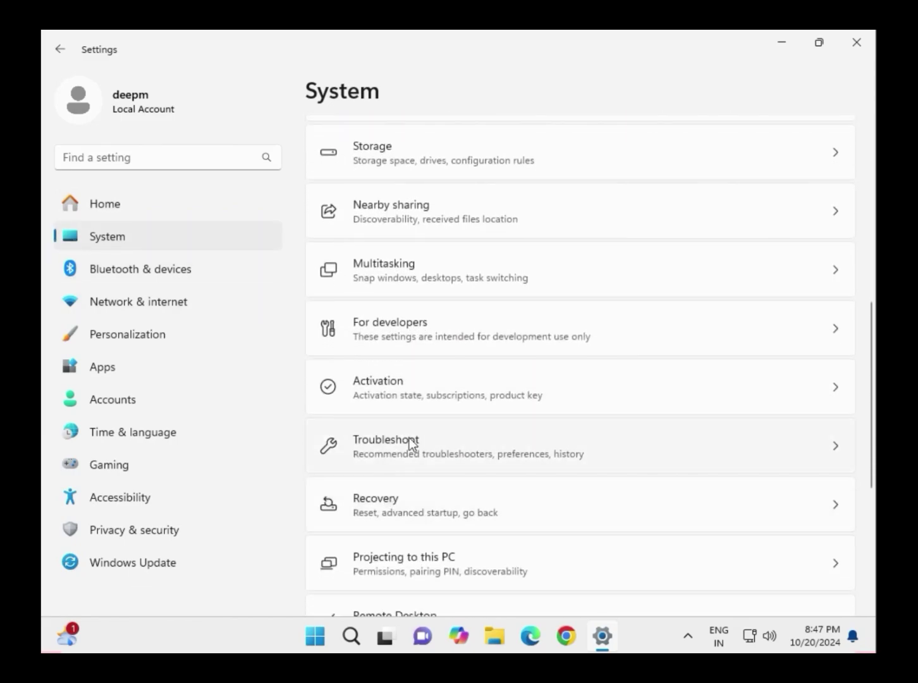
{"action": "left_click", "coordinate": [404, 437]}
Run the network troubleshooter from Other troubleshooters, and close Get Help and Settings.
{"action": "left_click", "coordinate": [424, 297]}
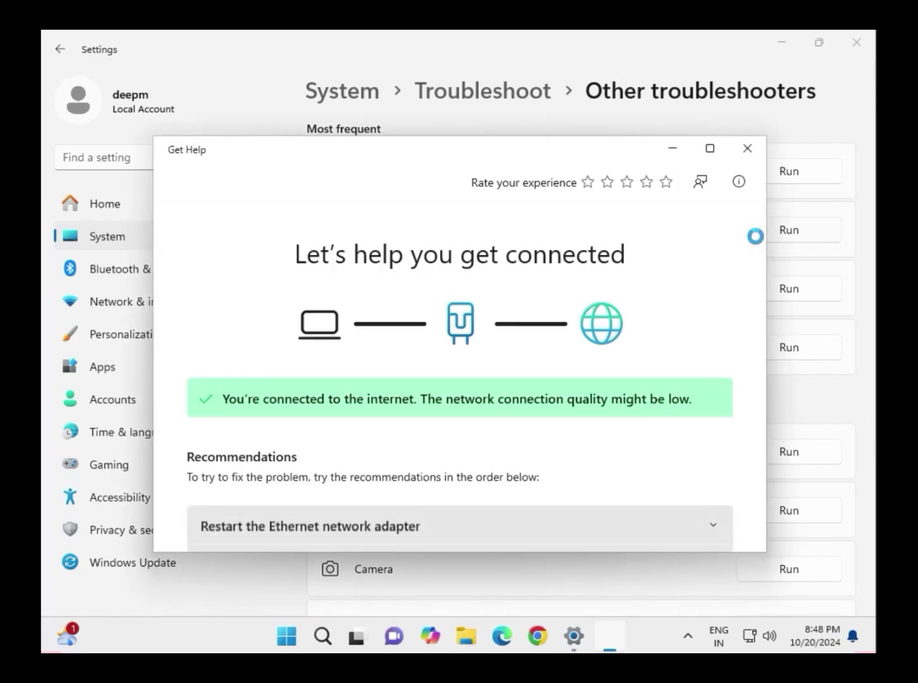
{"action": "left_click", "coordinate": [747, 148]}
{"action": "left_click", "coordinate": [857, 43]}
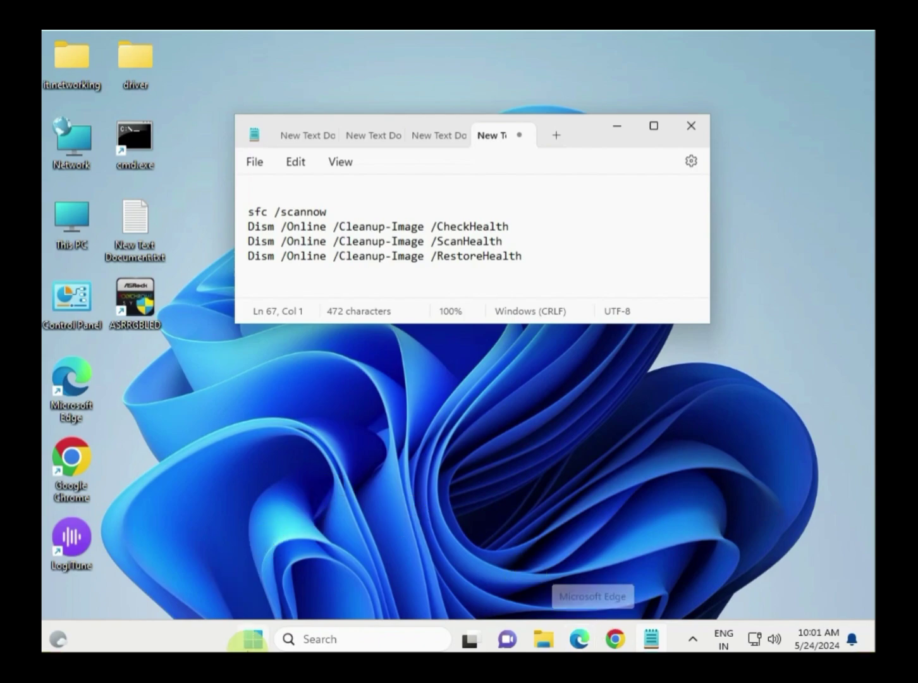
Open Command Prompt as administrator and allow it to make changes to the device.
{"action": "left_click", "coordinate": [253, 640]}
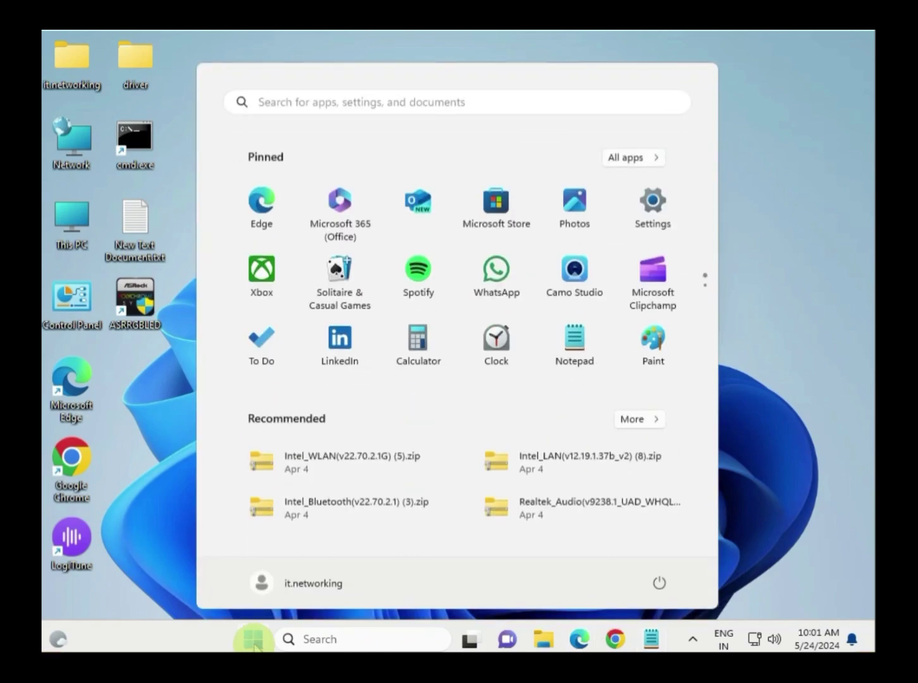
{"action": "type", "text": "cmd"}
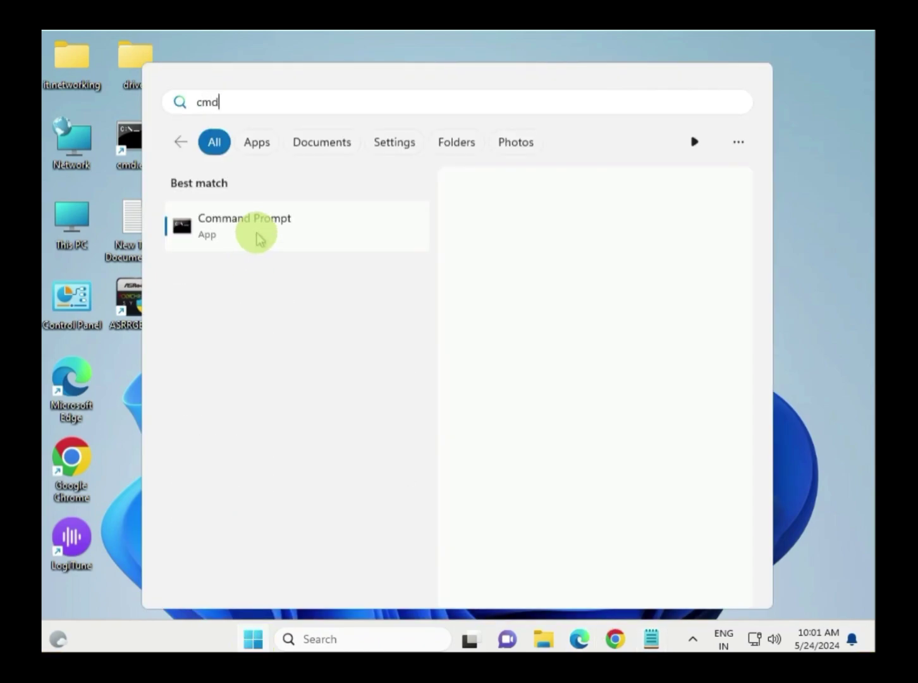
{"action": "right_click", "coordinate": [258, 239]}
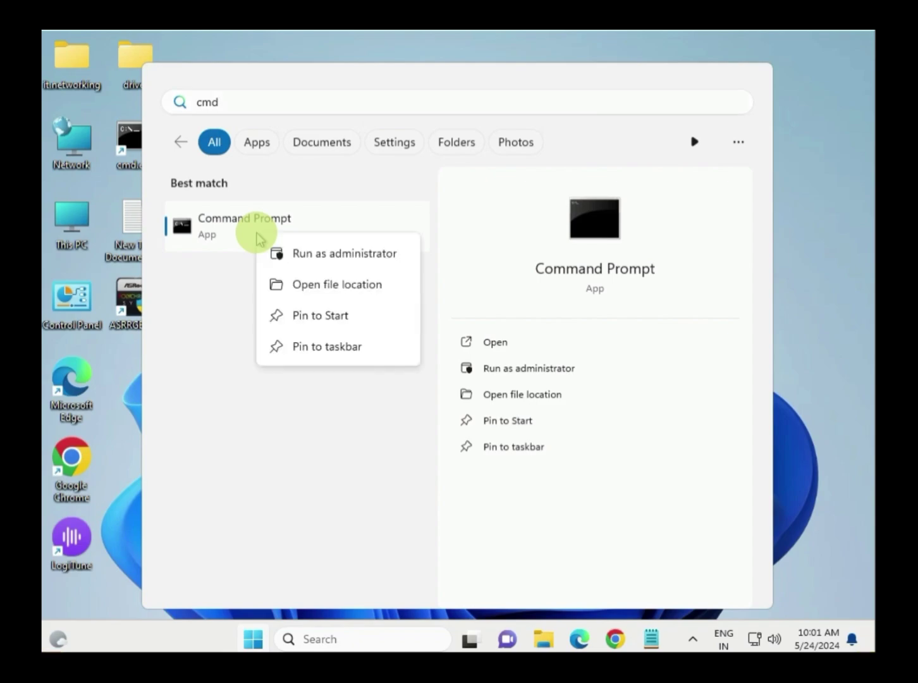
{"action": "left_click", "coordinate": [349, 253]}
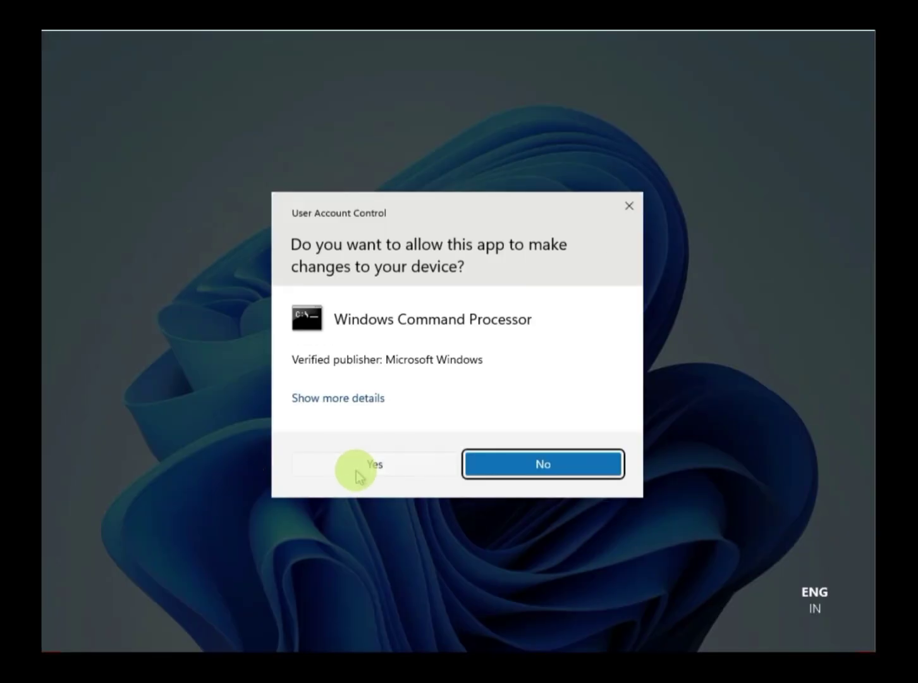
{"action": "left_click", "coordinate": [358, 474]}
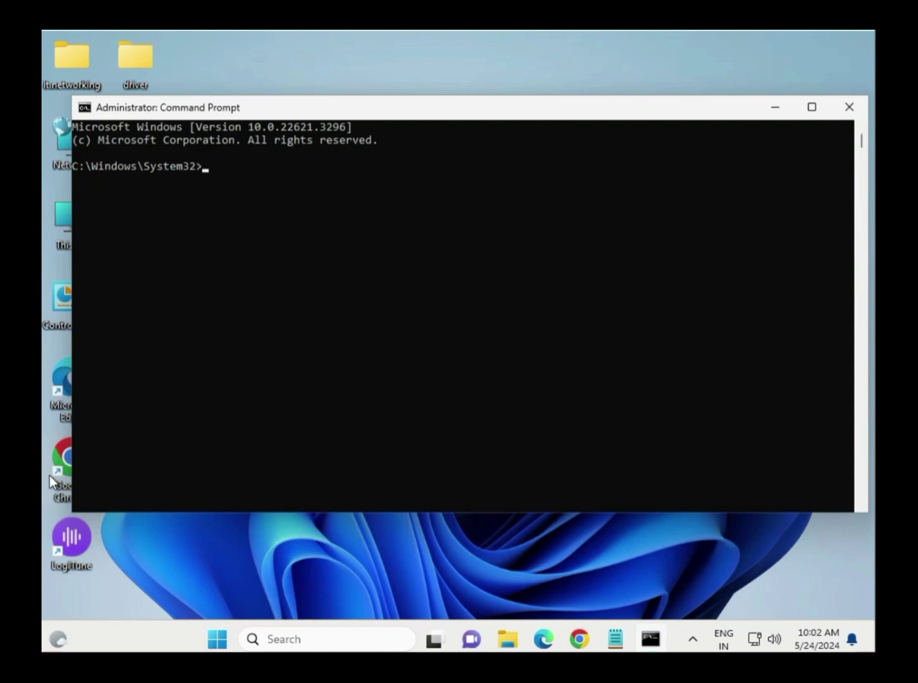
Copy the sfc /scannow command from the Notepad document and run it in Command Prompt.
{"action": "left_click", "coordinate": [439, 563]}
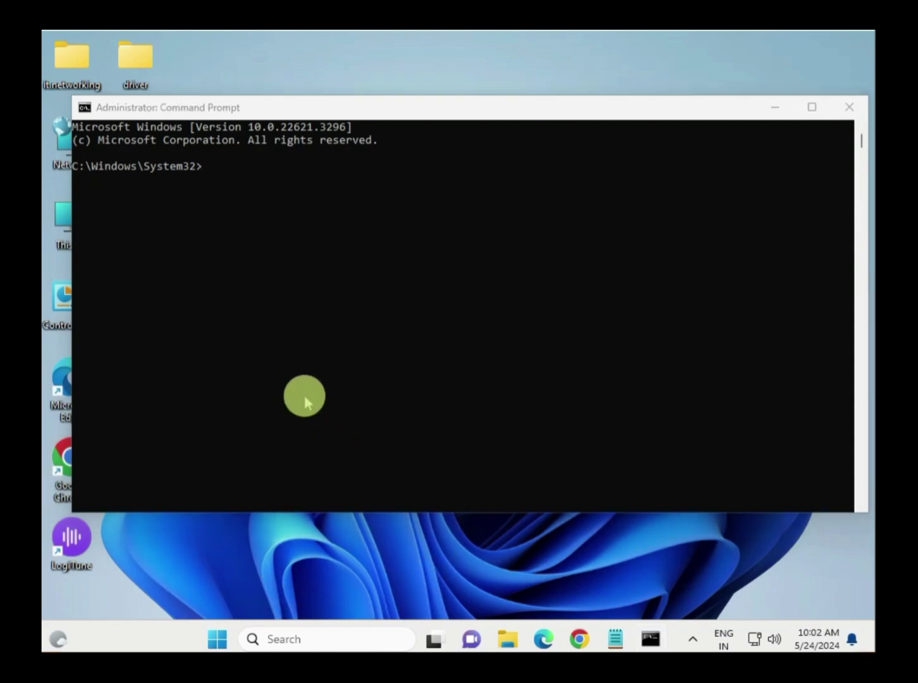
{"action": "left_click", "coordinate": [777, 107]}
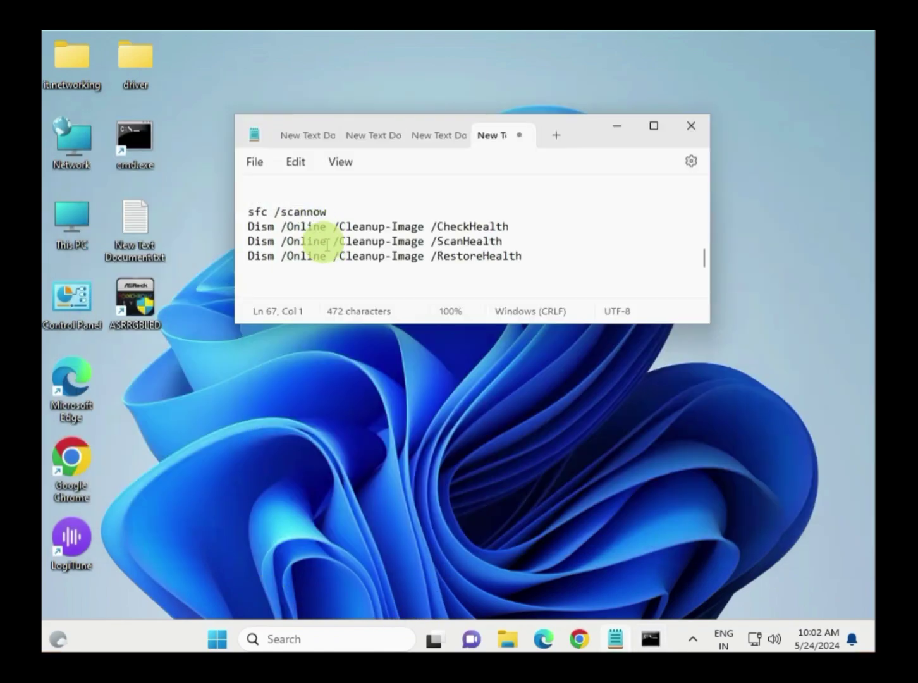
{"action": "left_click_drag", "start_coordinate": [524, 263], "coordinate": [242, 216]}
{"action": "left_click", "coordinate": [248, 213]}
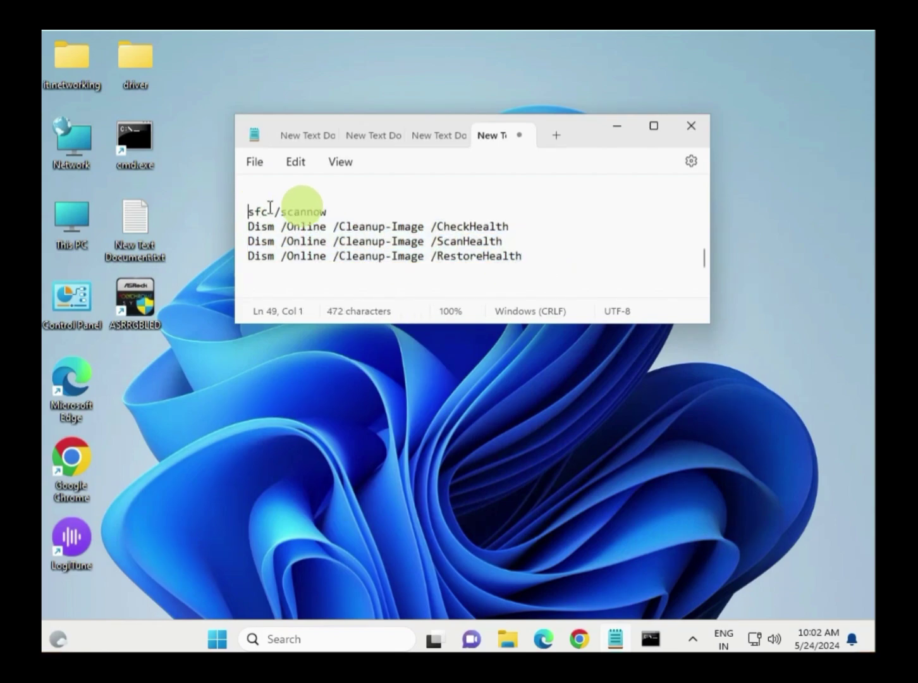
{"action": "left_click_drag", "start_coordinate": [334, 211], "coordinate": [240, 220]}
{"action": "key", "text": "cmd+c"}
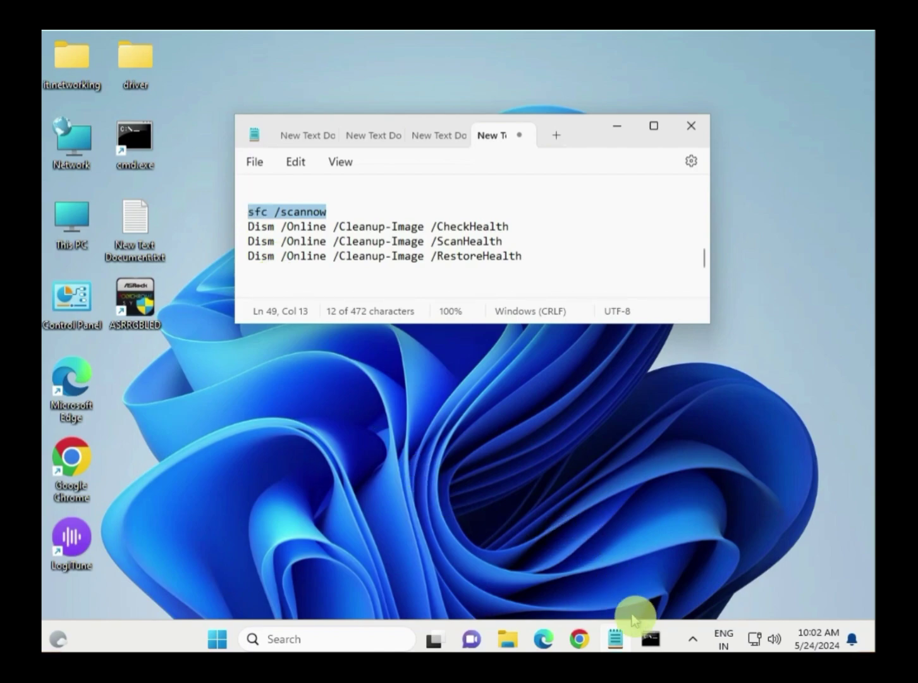
{"action": "left_click", "coordinate": [650, 637]}
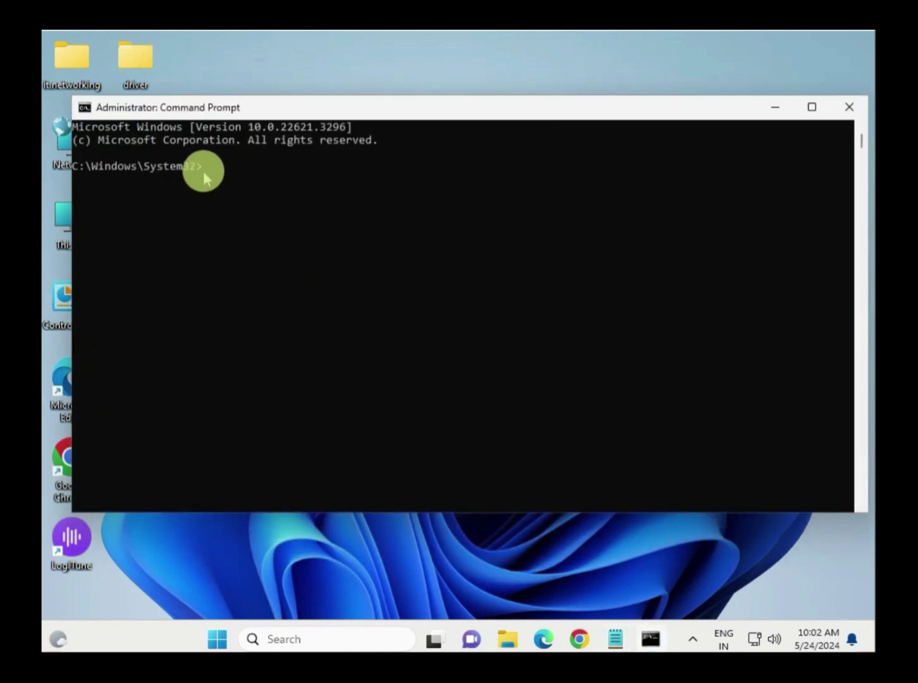
{"action": "right_click", "coordinate": [204, 169]}
{"action": "key", "text": "Return"}
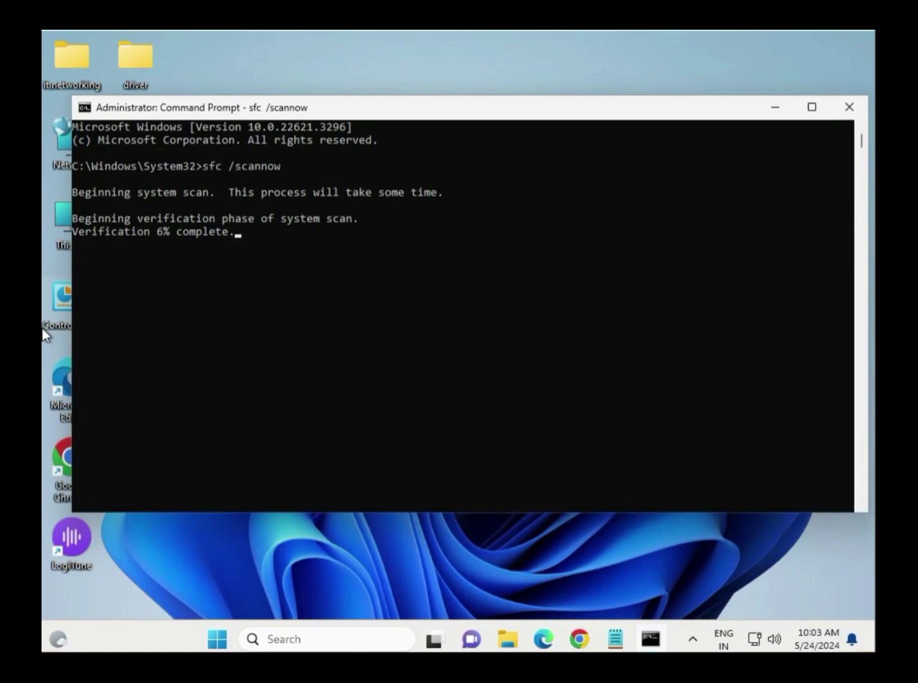
Copy the Dism /Online /Cleanup-Image /CheckHealth command from Notepad and run it in Command Prompt.
{"action": "left_click", "coordinate": [615, 639]}
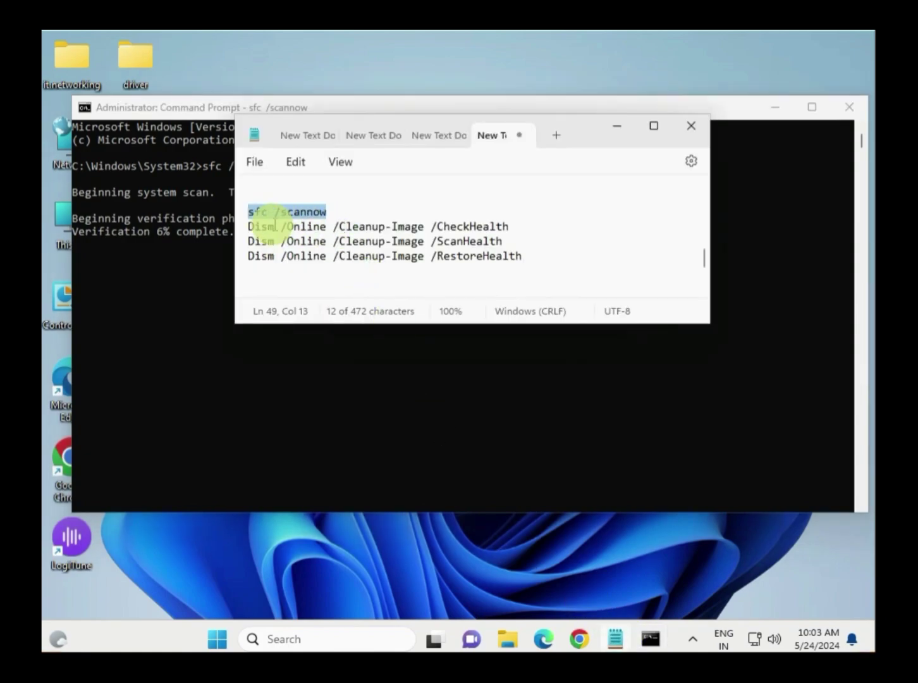
{"action": "mouse_move", "coordinate": [250, 227]}
{"action": "left_mouse_down"}
{"action": "mouse_move", "coordinate": [506, 226]}
{"action": "mouse_move", "coordinate": [516, 236]}
{"action": "mouse_move", "coordinate": [369, 242]}
{"action": "mouse_move", "coordinate": [263, 231]}
{"action": "left_mouse_up"}
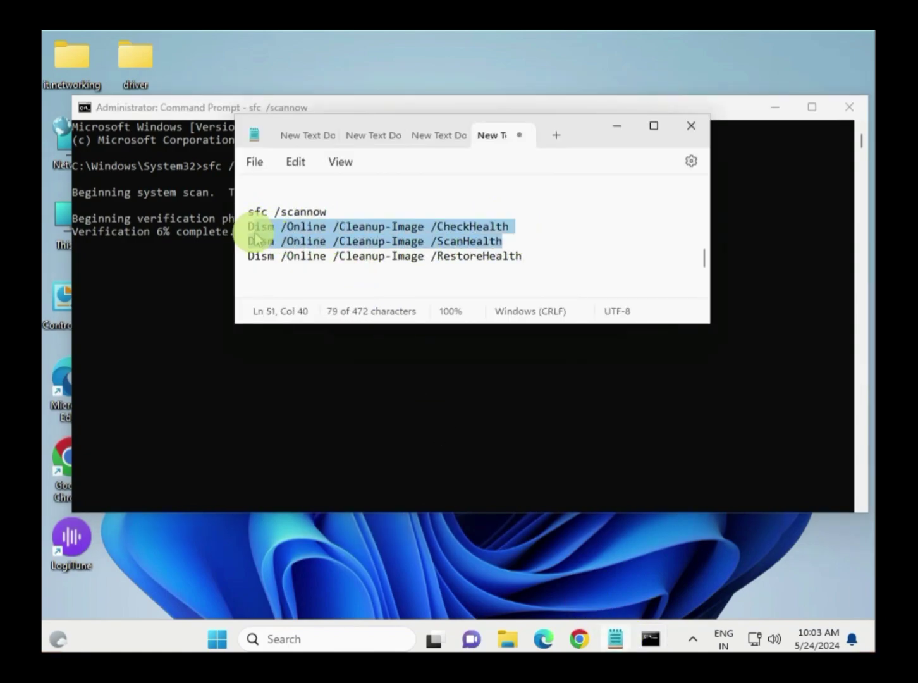
{"action": "triple_click", "coordinate": [243, 258]}
{"action": "left_click", "coordinate": [286, 269]}
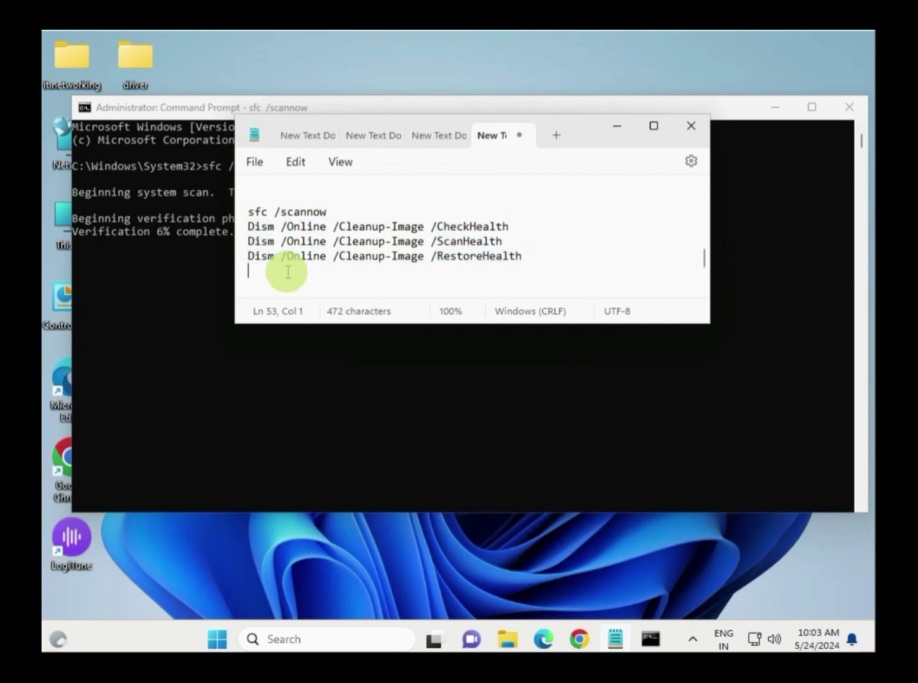
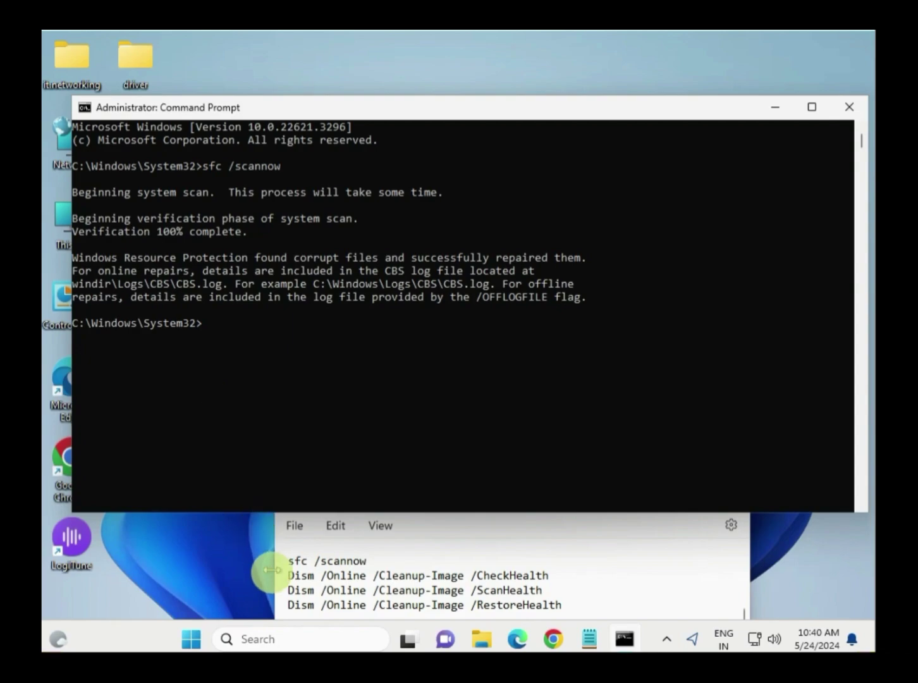
{"action": "left_click_drag", "start_coordinate": [281, 580], "coordinate": [549, 578]}
{"action": "key", "text": "cmd+c"}
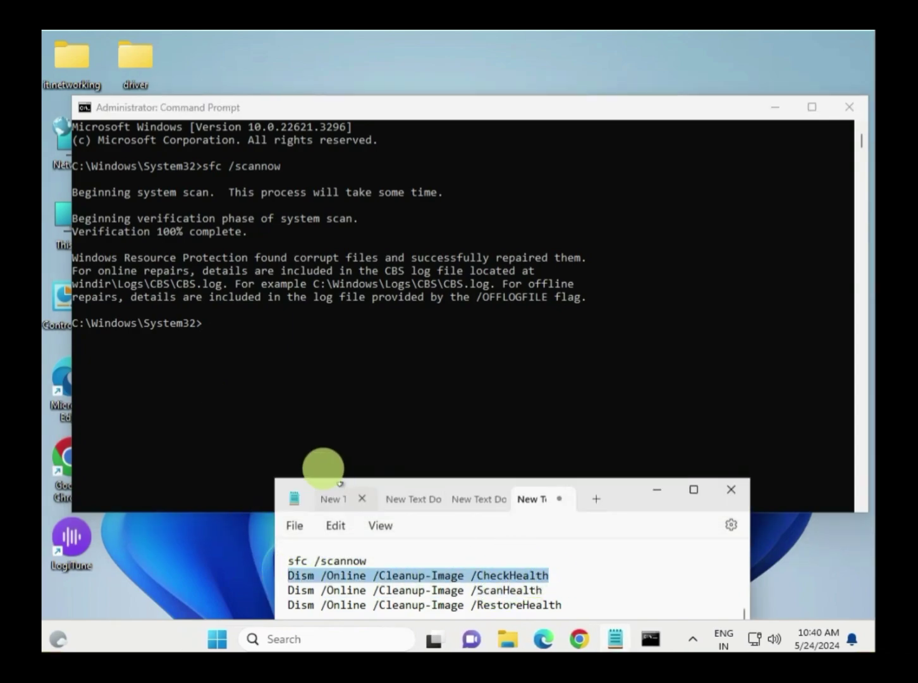
{"action": "left_click", "coordinate": [212, 323]}
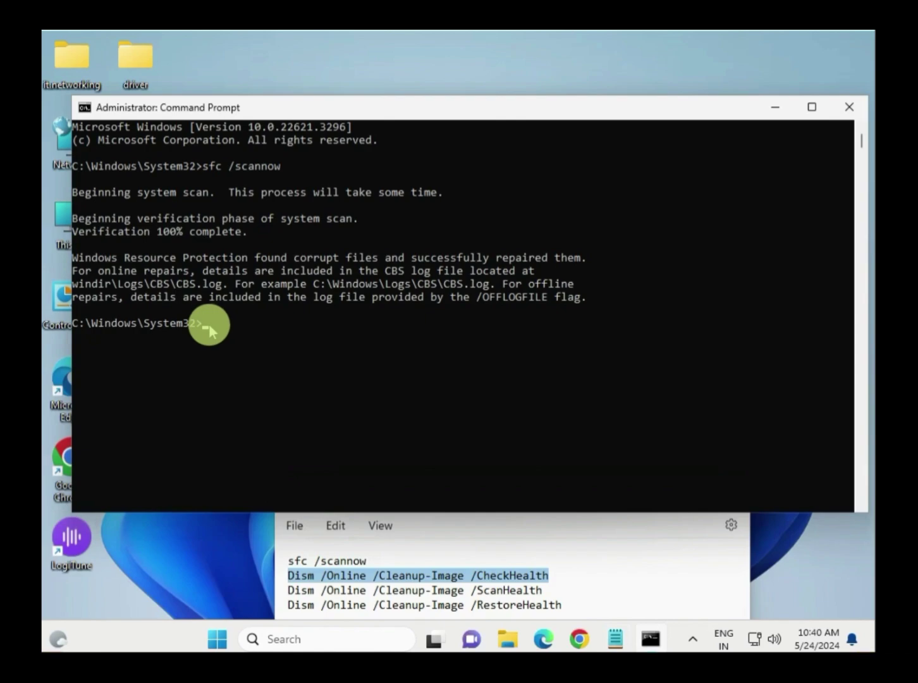
{"action": "right_click", "coordinate": [208, 324]}
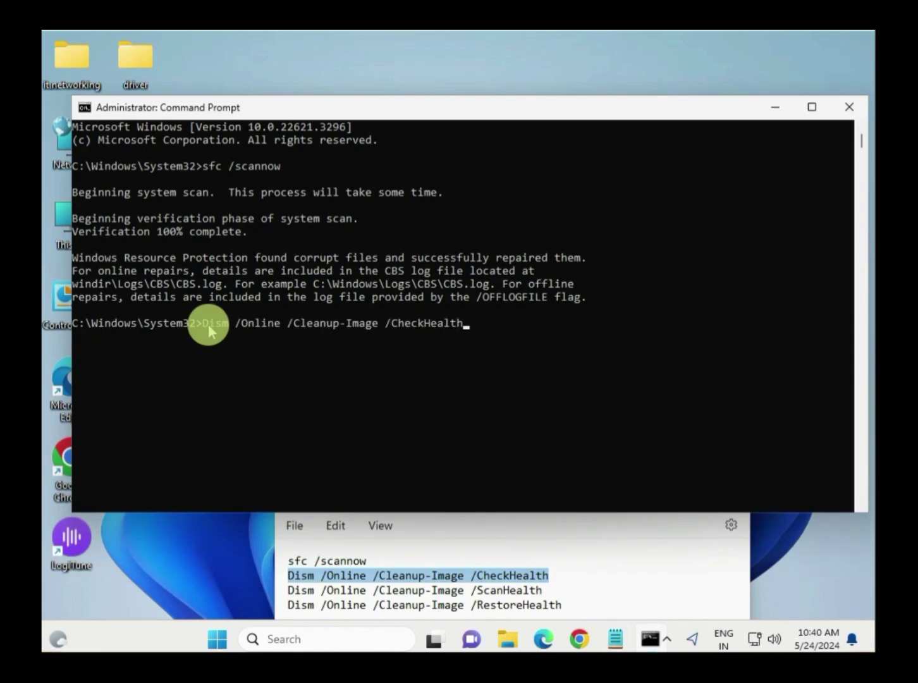
{"action": "key", "text": "Return"}
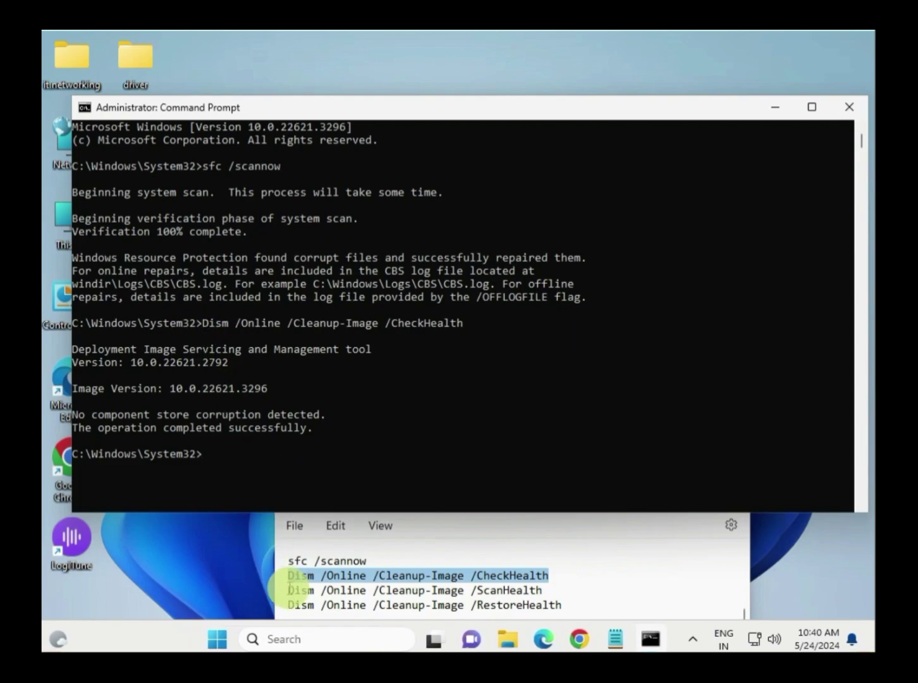
Copy the Dism /Online /Cleanup-Image /ScanHealth command from Notepad and run it in Command Prompt.
{"action": "left_click_drag", "start_coordinate": [283, 592], "coordinate": [542, 594]}
{"action": "key", "text": "cmd+c"}
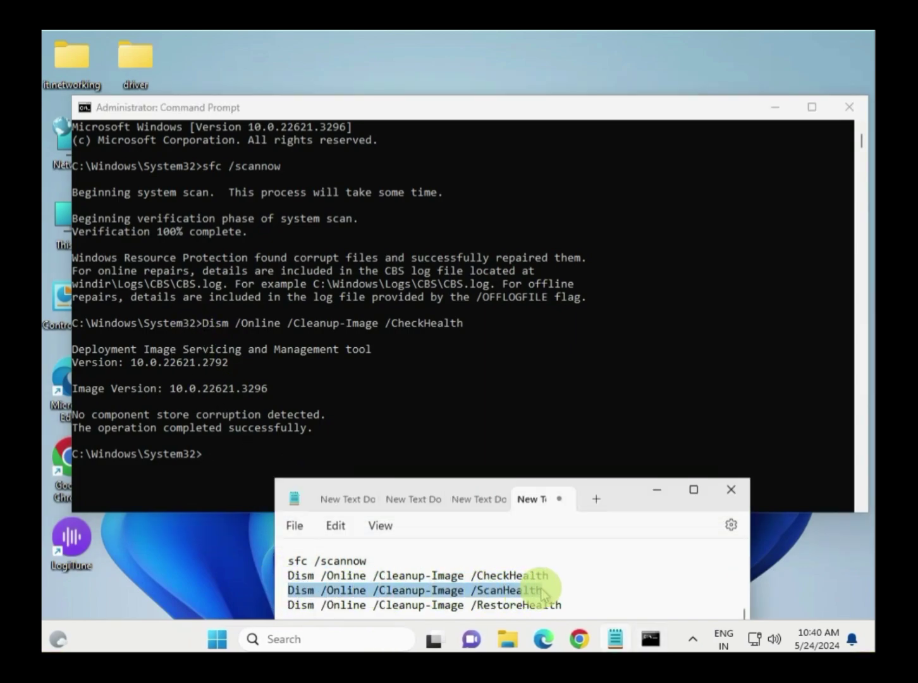
{"action": "left_click", "coordinate": [200, 453]}
{"action": "right_click", "coordinate": [200, 452]}
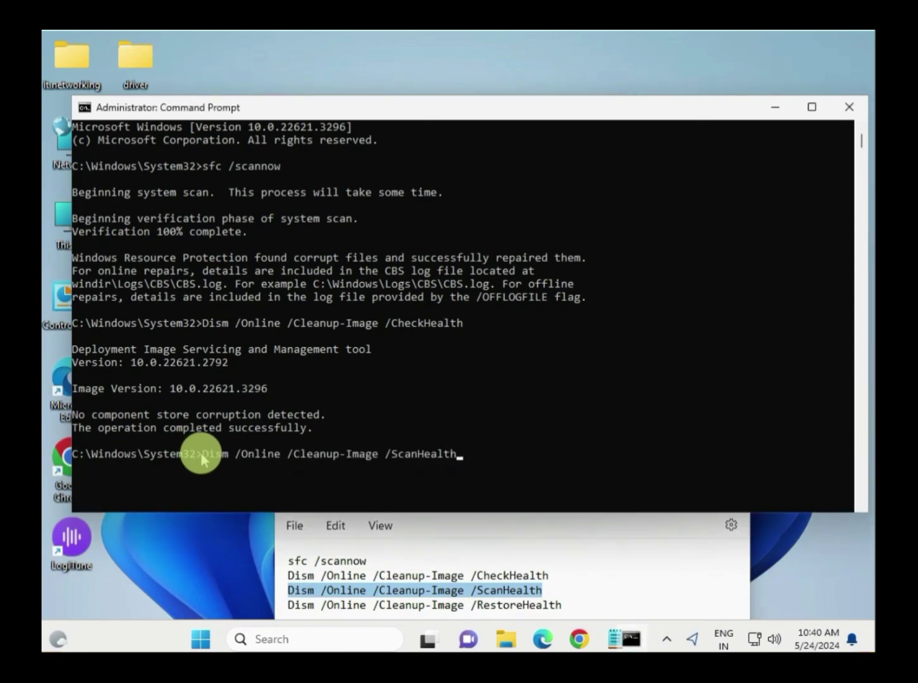
{"action": "key", "text": "Return"}
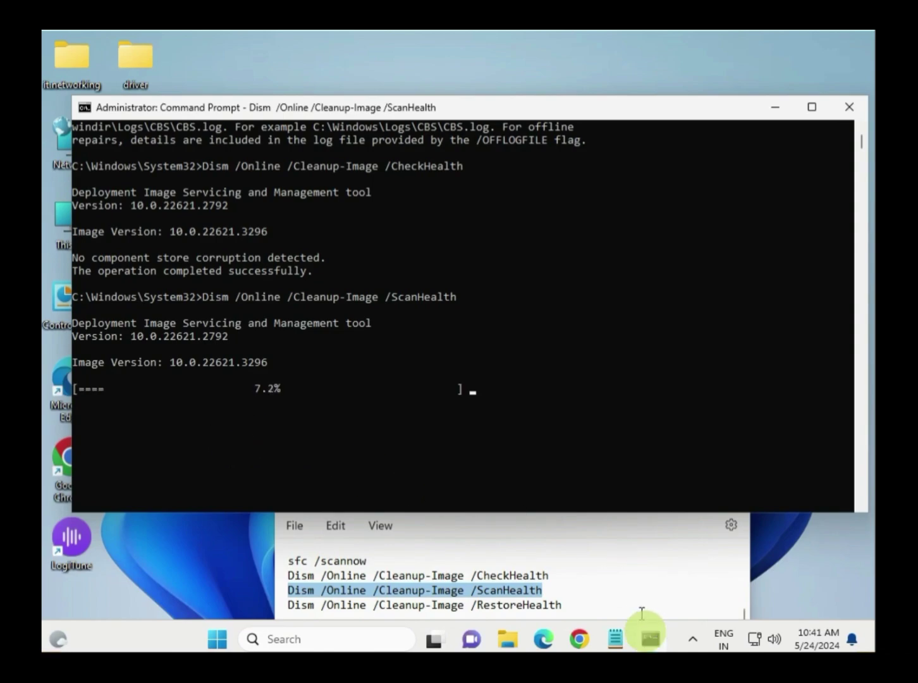
Copy the Dism /Online /Cleanup-Image /RestoreHealth command from Notepad and run it in Command Prompt.
{"action": "mouse_move", "coordinate": [653, 640]}
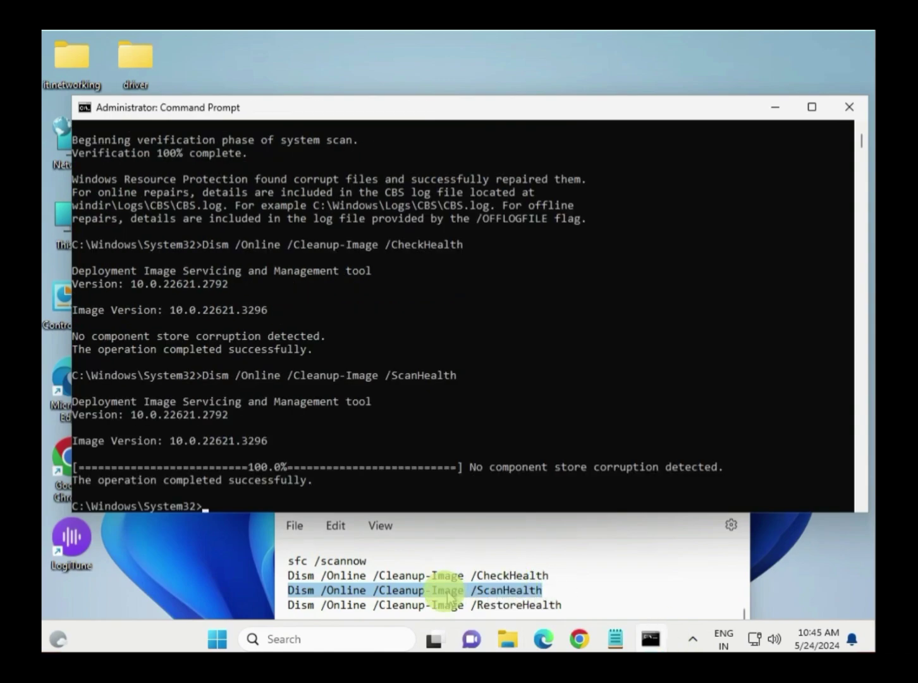
{"action": "left_click_drag", "start_coordinate": [292, 606], "coordinate": [566, 605]}
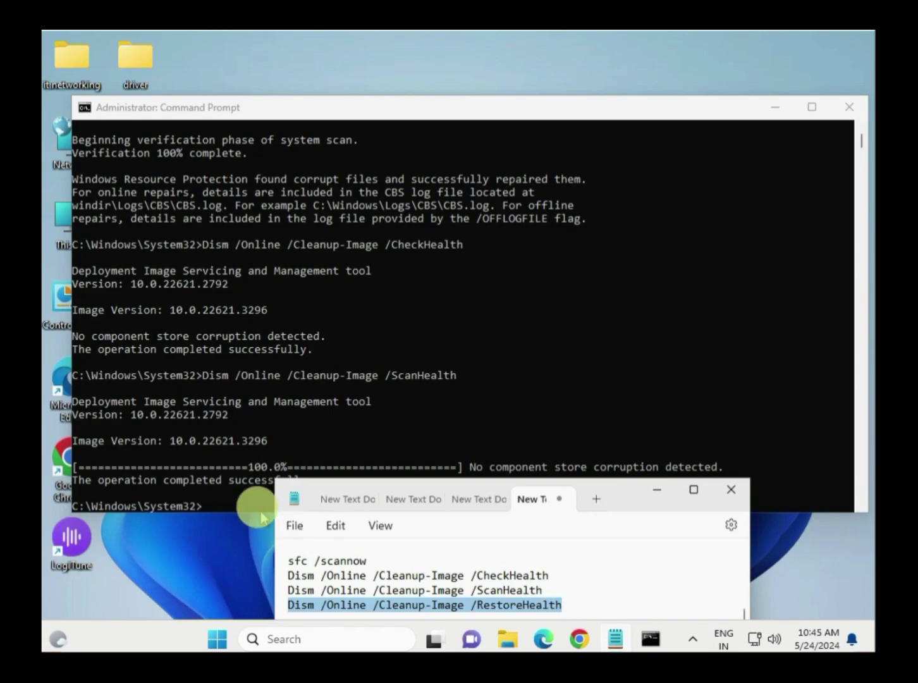
{"action": "left_click", "coordinate": [209, 499]}
{"action": "scroll", "coordinate": [206, 500], "scroll_direction": "down", "scroll_amount": 4}
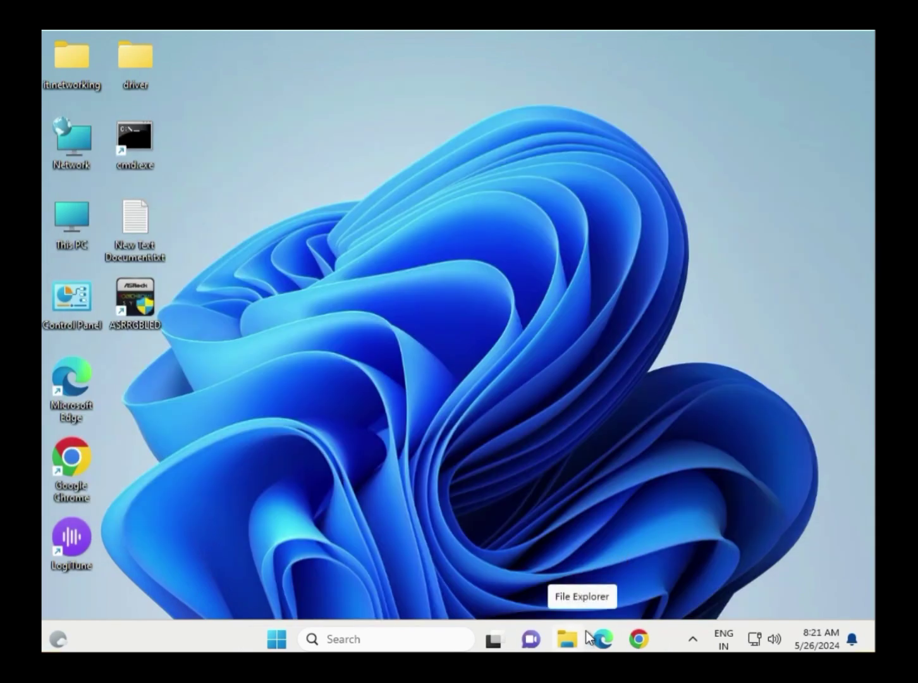
Open a new Command Prompt as administrator, allow it to make changes, and reposition its window.
{"action": "left_click", "coordinate": [272, 641]}
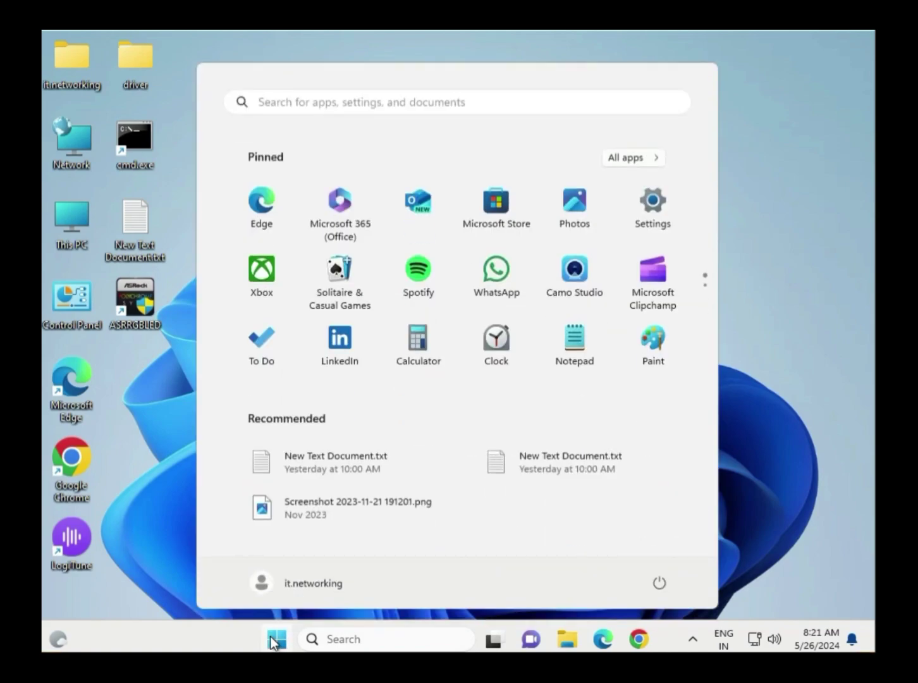
{"action": "type", "text": "cmd"}
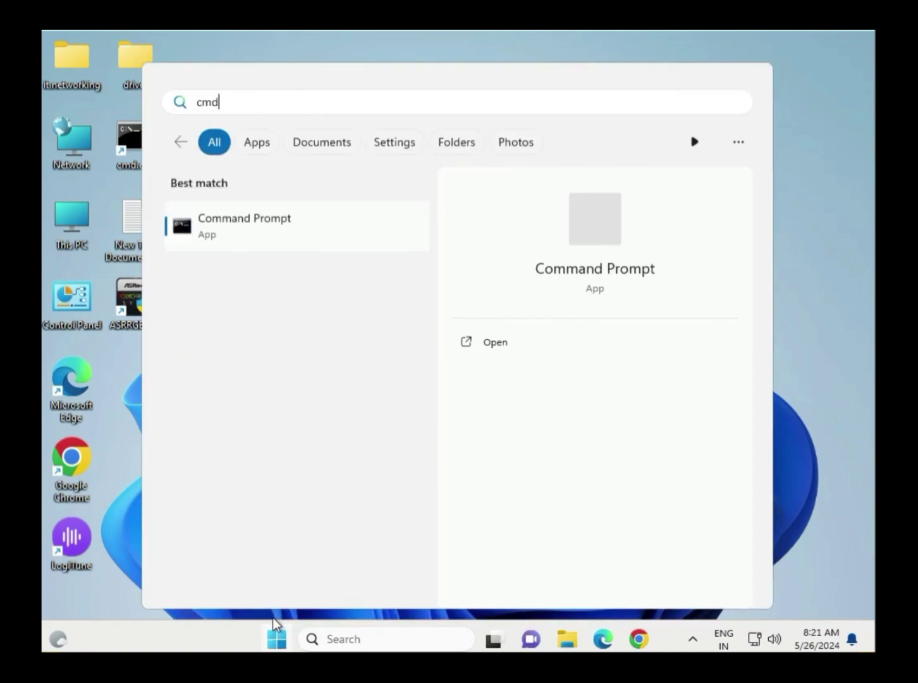
{"action": "right_click", "coordinate": [334, 216]}
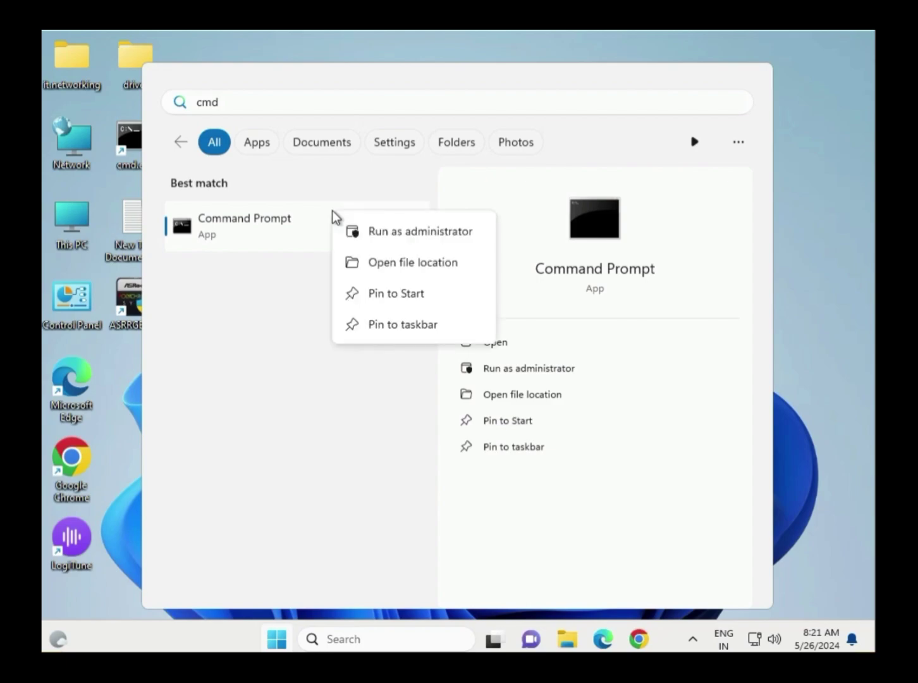
{"action": "left_click", "coordinate": [395, 235]}
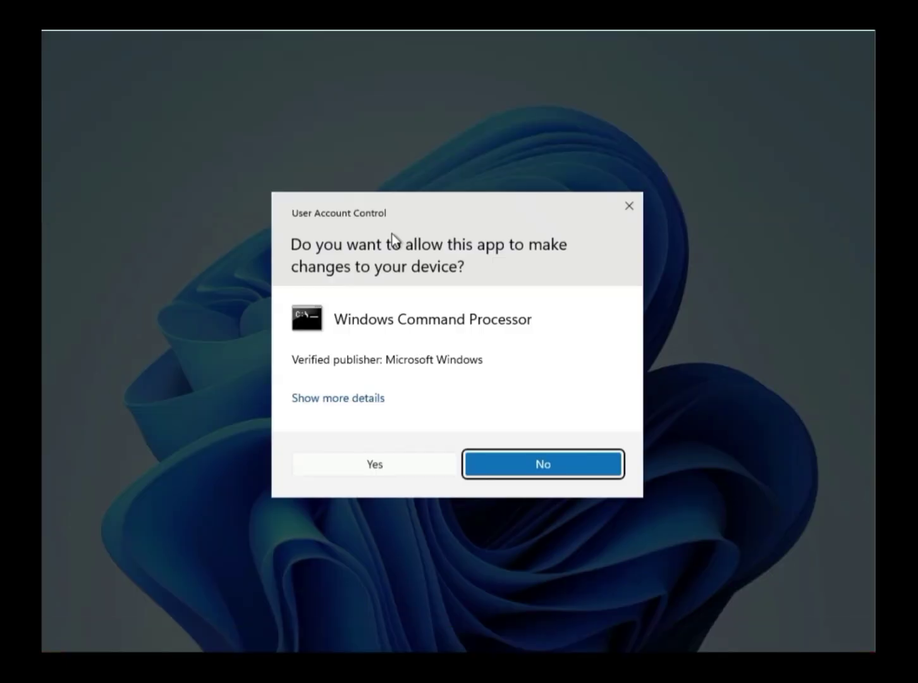
{"action": "left_click", "coordinate": [366, 461]}
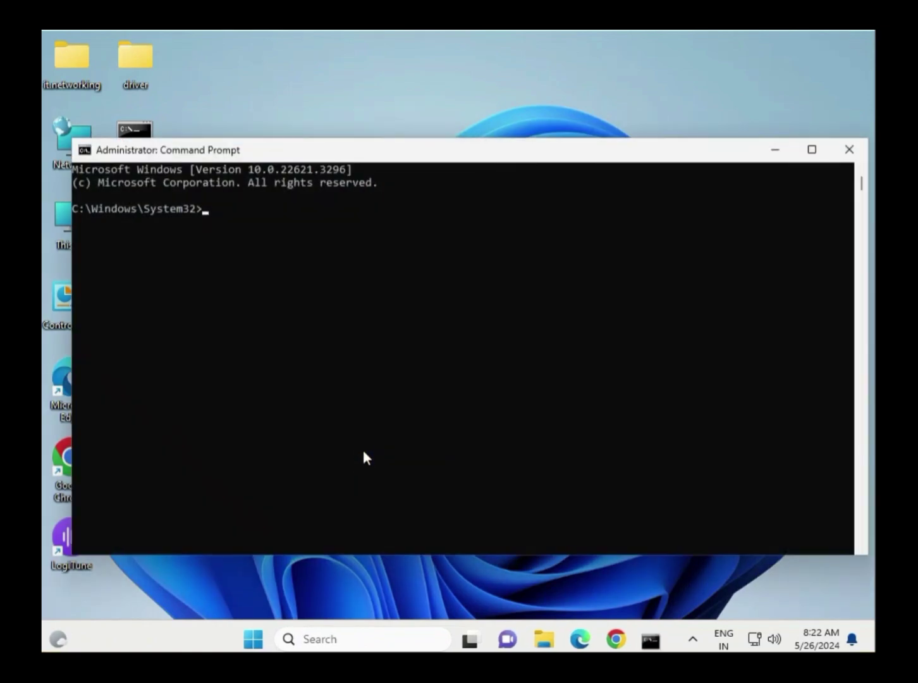
{"action": "left_click_drag", "start_coordinate": [595, 153], "coordinate": [626, 136]}
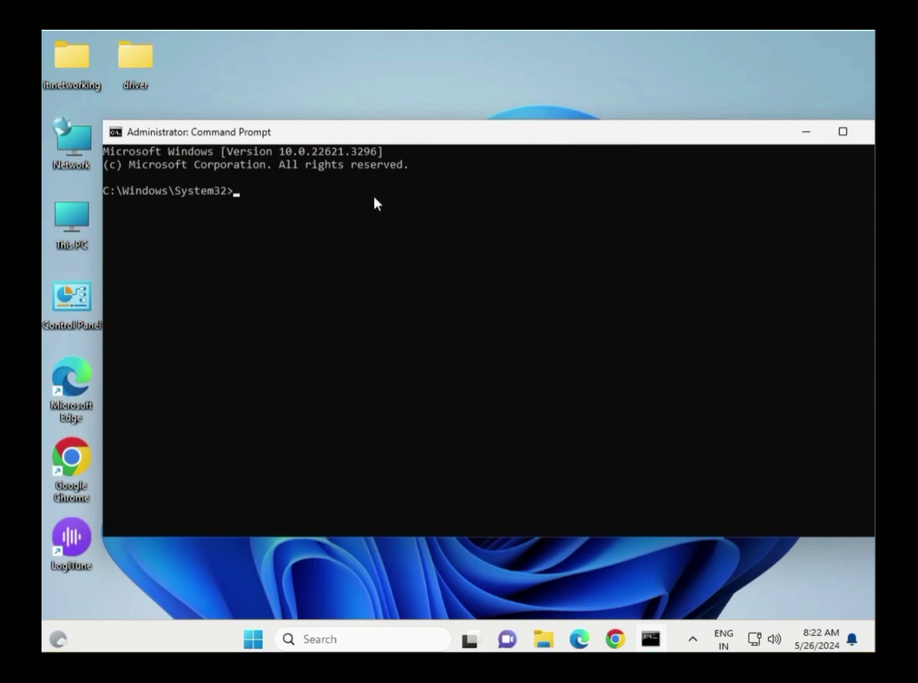
Run chkdsk c: /f and agree to schedule the volume check for the next system restart.
{"action": "type", "text": "chkdsk c: /f "}
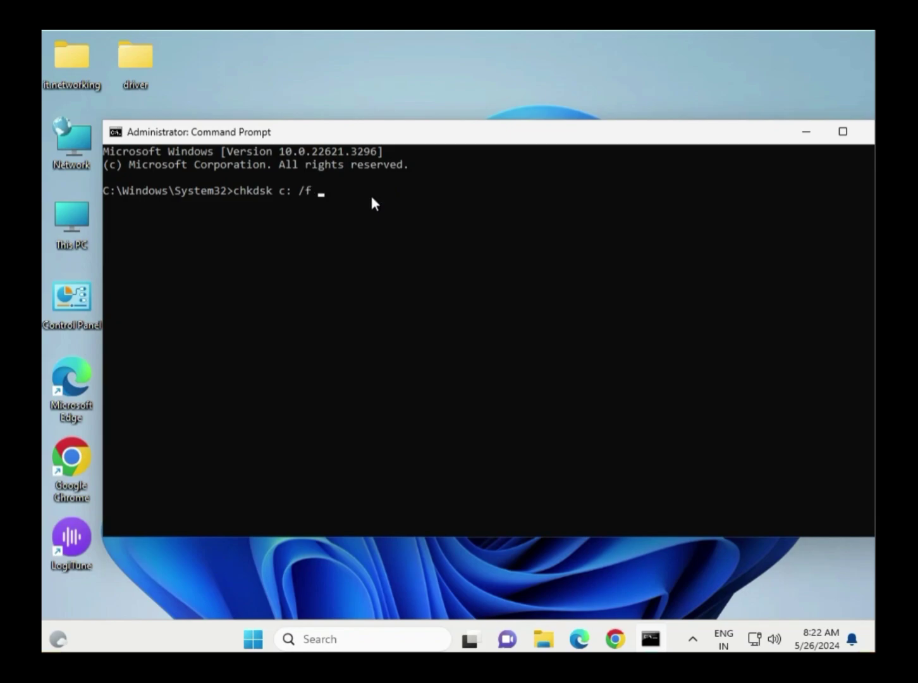
{"action": "type", "text": "/"}
{"action": "key", "text": "BackSpace"}
{"action": "key", "text": "Return"}
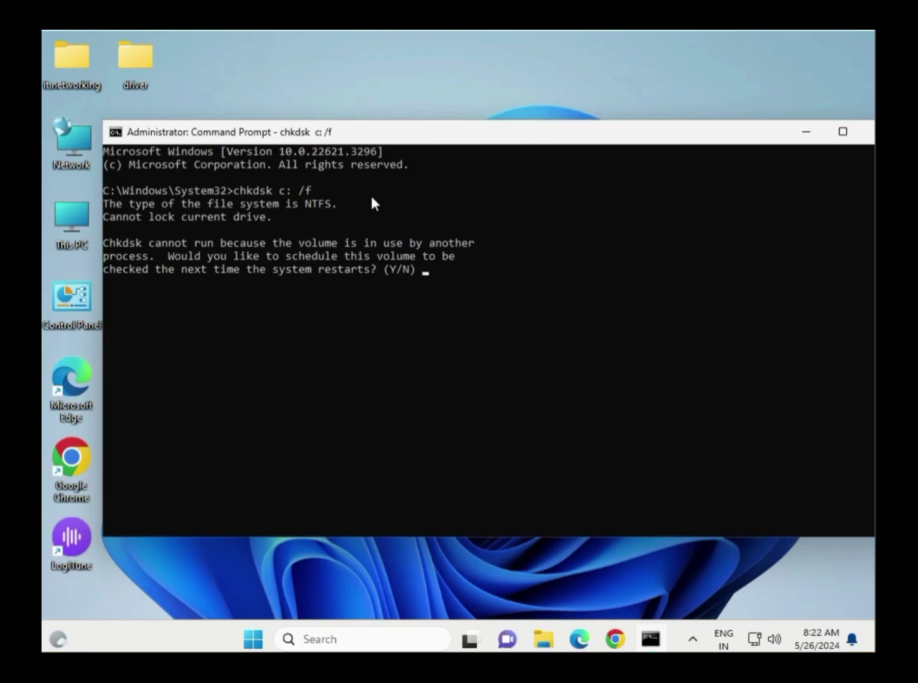
{"action": "type", "text": "y"}
{"action": "key", "text": "Return"}
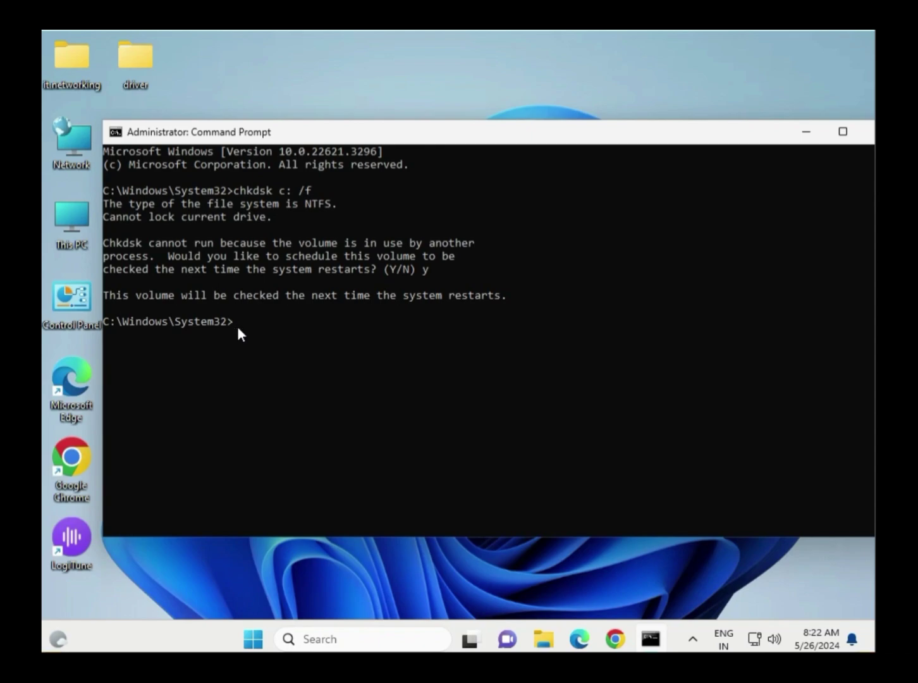
Run chkdsk c: /f /r /x and agree to schedule the volume check for the next system restart.
{"action": "key", "text": "Up"}
{"action": "type", "text": "/r /x"}
{"action": "key", "text": "Return"}
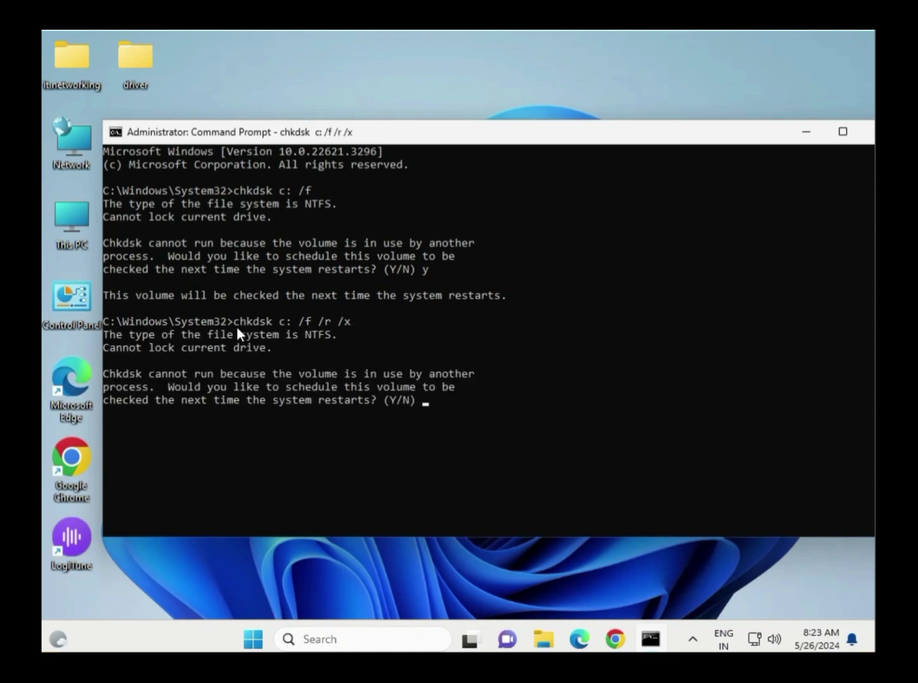
{"action": "type", "text": "y"}
{"action": "key", "text": "Return"}
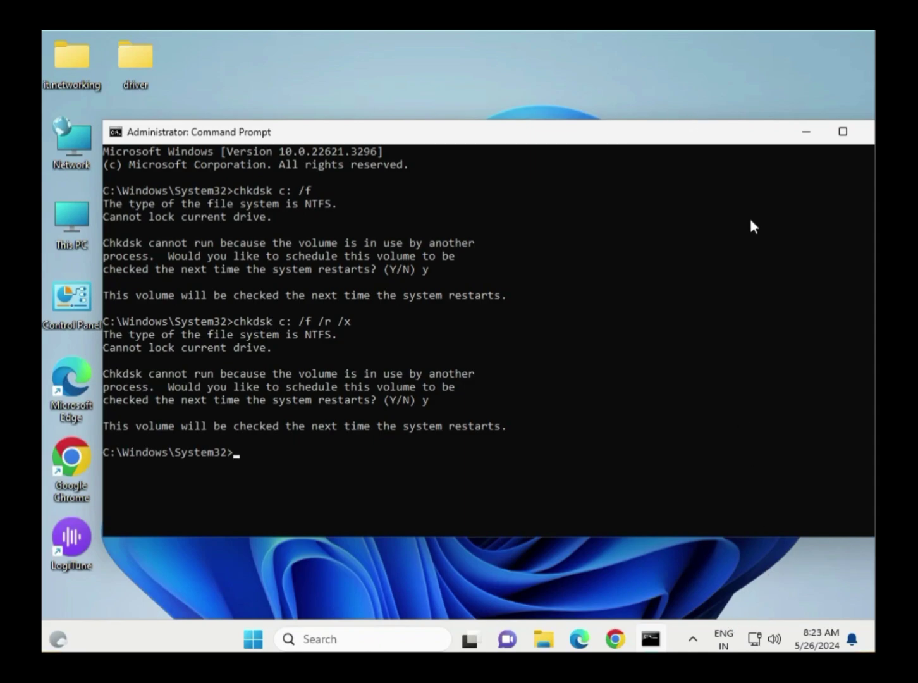
Close Command Prompt and restart the computer.
{"action": "left_click_drag", "start_coordinate": [741, 134], "coordinate": [695, 132]}
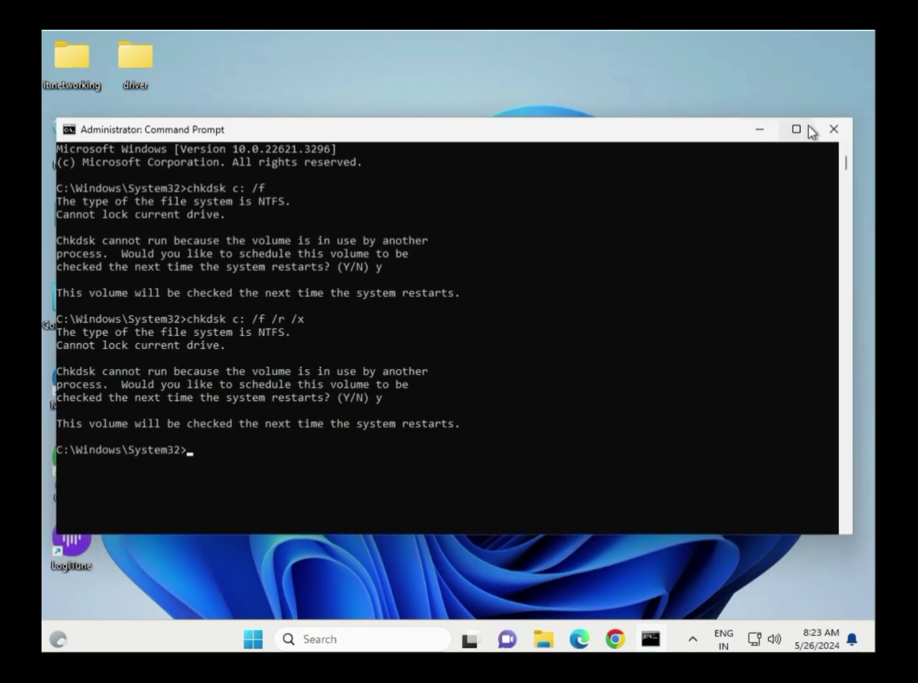
{"action": "left_click", "coordinate": [831, 129]}
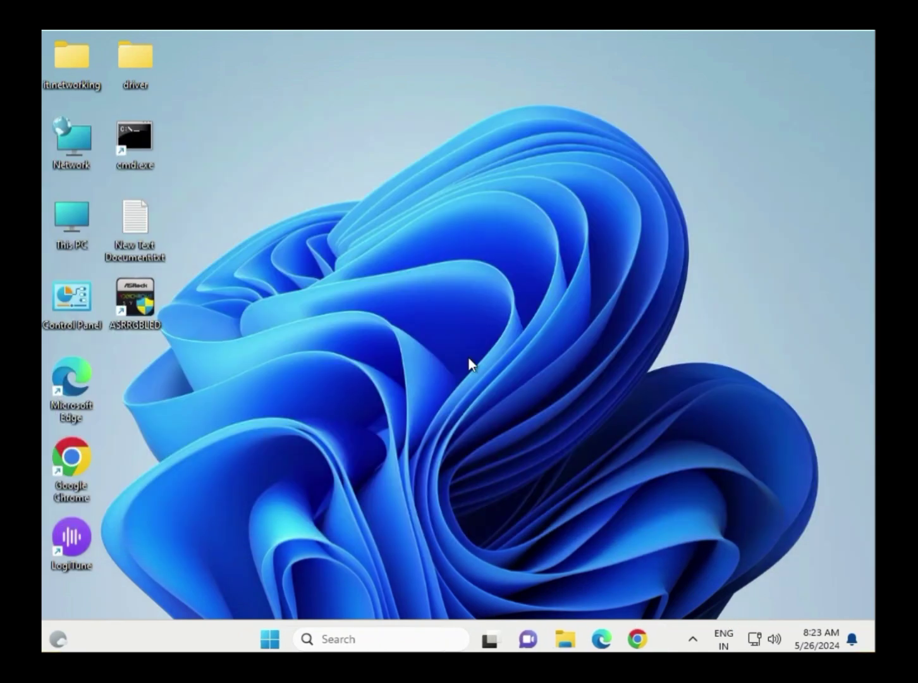
{"action": "left_click", "coordinate": [276, 640]}
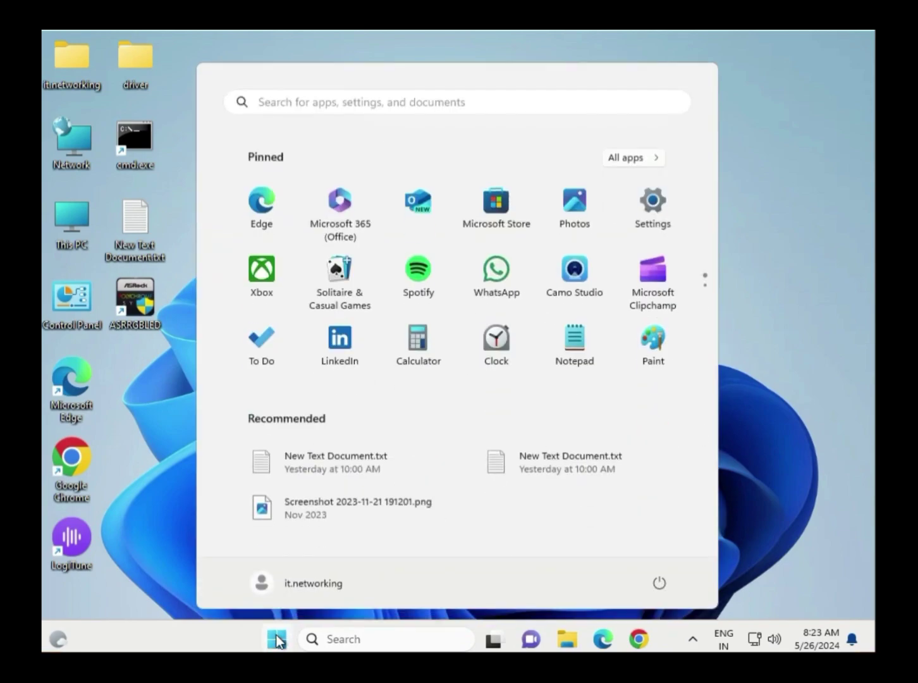
{"action": "left_click", "coordinate": [660, 581]}
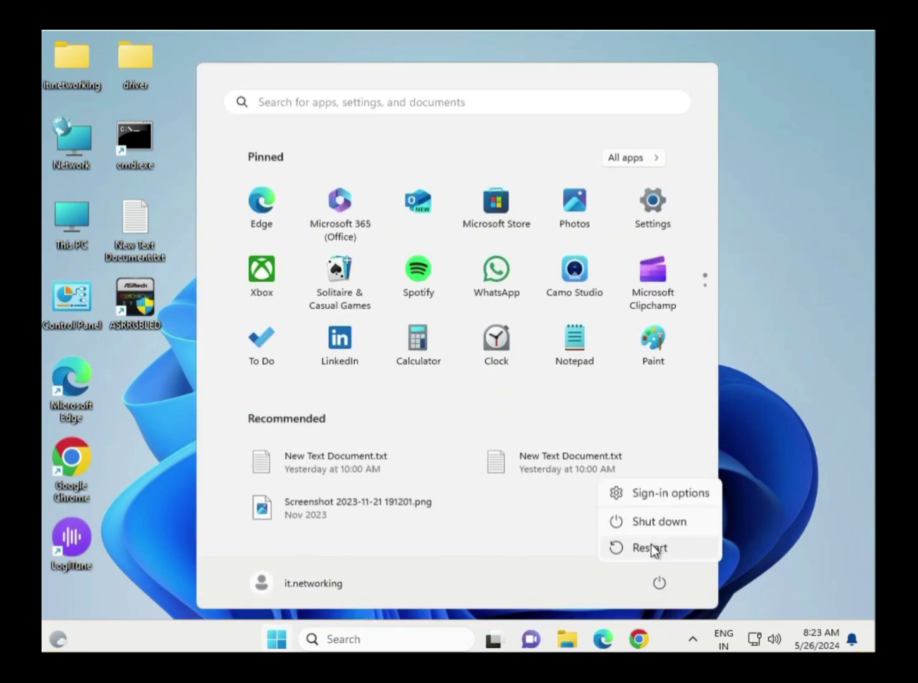
{"action": "left_click", "coordinate": [651, 548]}
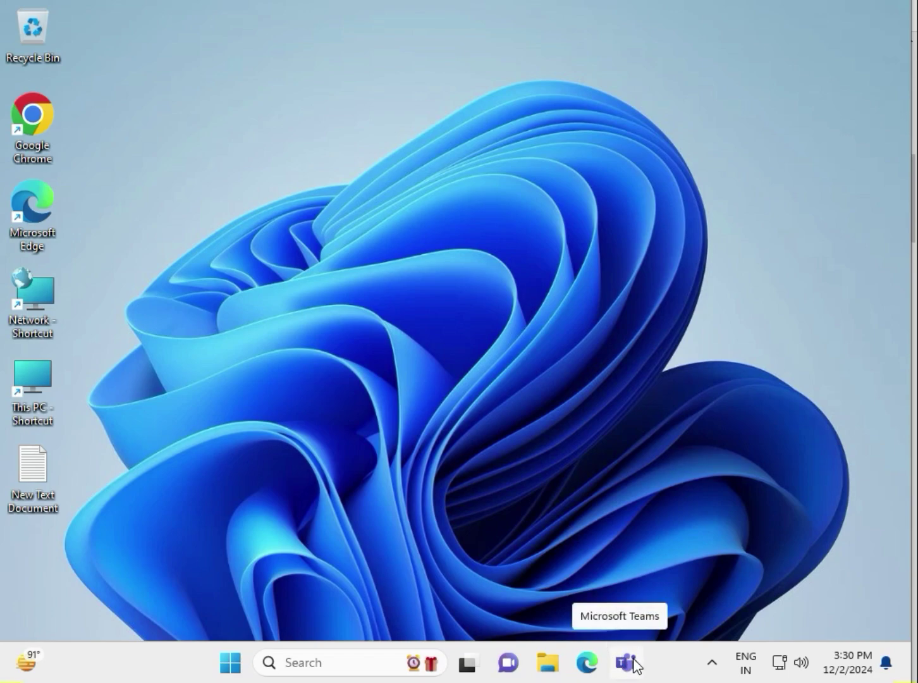
Open the list of installed apps in Windows Settings.
{"action": "left_click", "coordinate": [232, 671]}
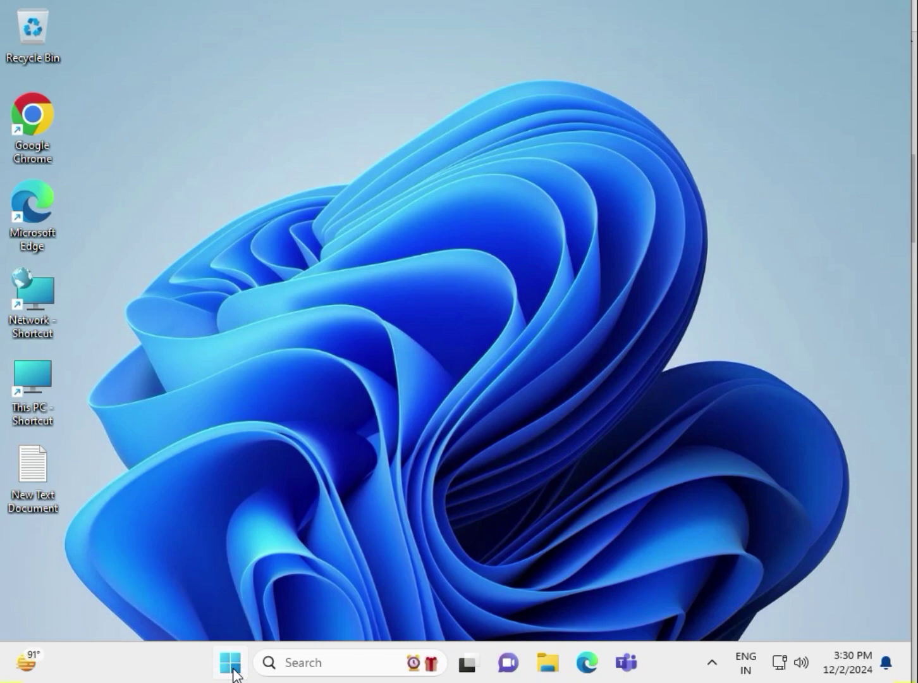
{"action": "left_click", "coordinate": [669, 209]}
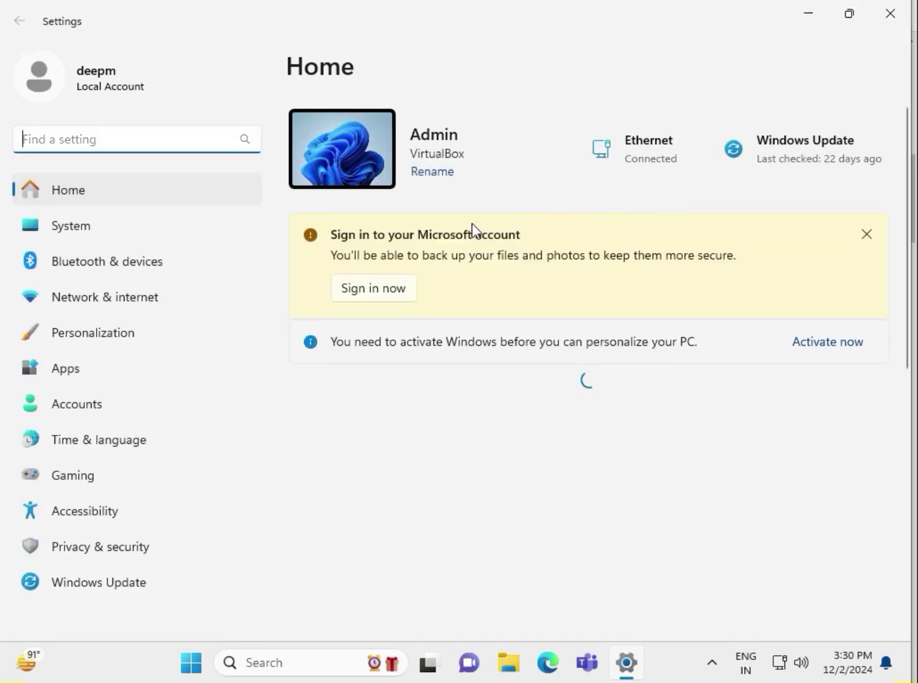
{"action": "left_click", "coordinate": [120, 382]}
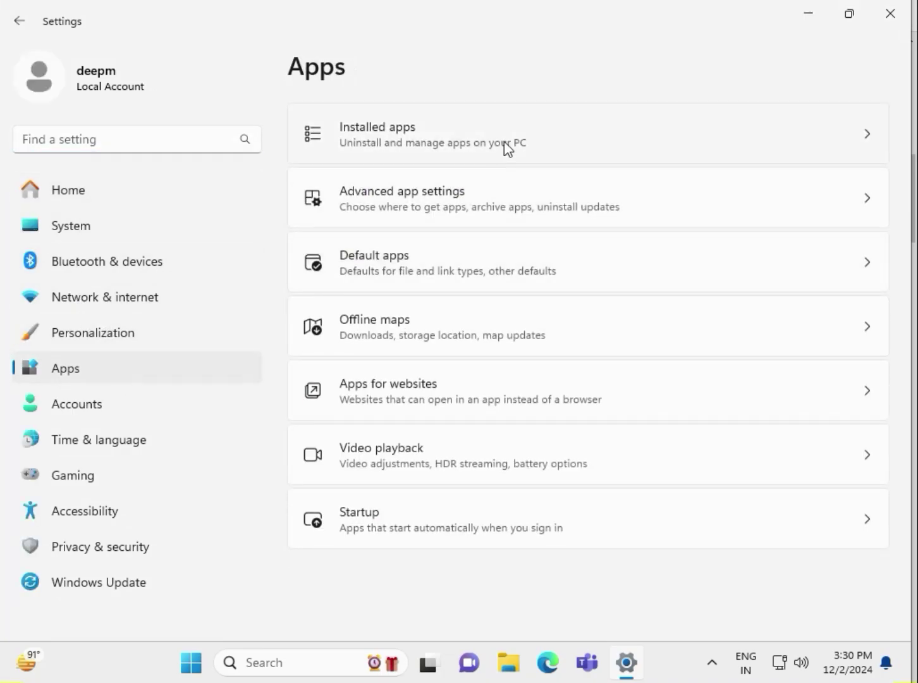
{"action": "left_click", "coordinate": [504, 143]}
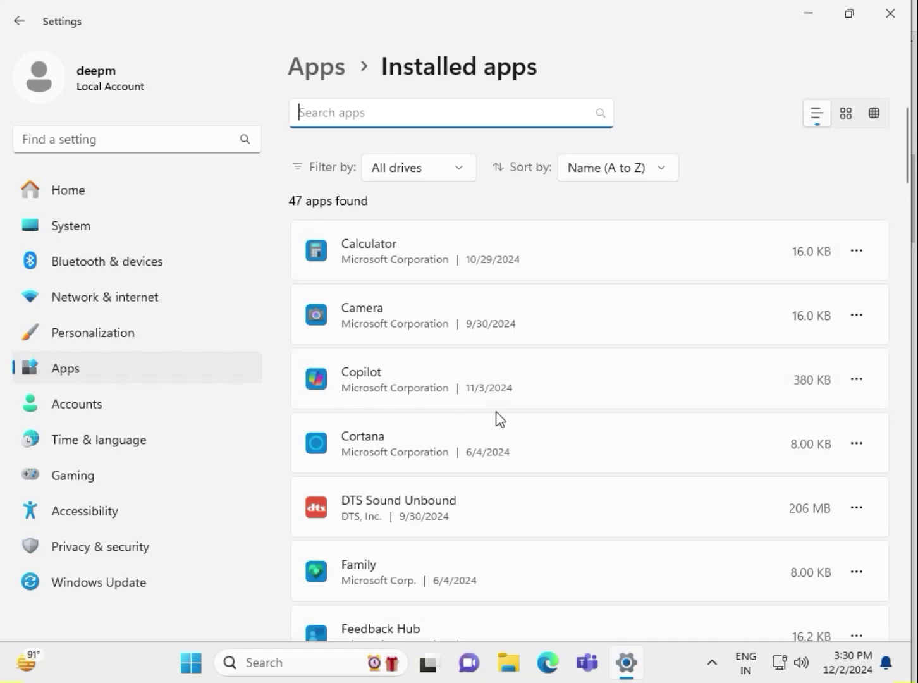
Uninstall Microsoft Teams from the installed apps, wait for the removal to finish, and close Settings.
{"action": "scroll", "coordinate": [499, 418], "scroll_direction": "down", "scroll_amount": 5}
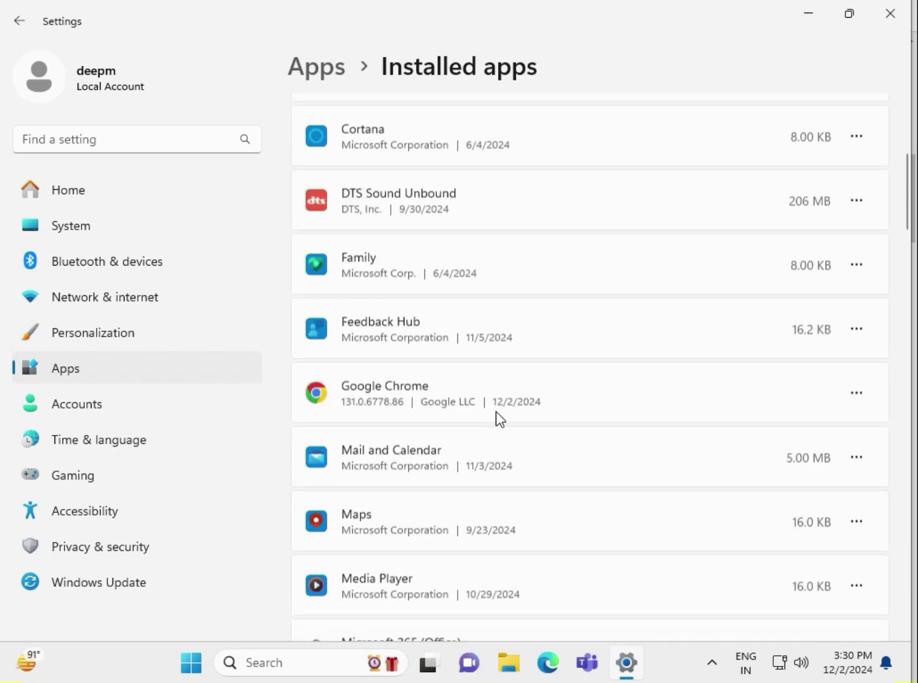
{"action": "scroll", "coordinate": [499, 419], "scroll_direction": "down", "scroll_amount": 4}
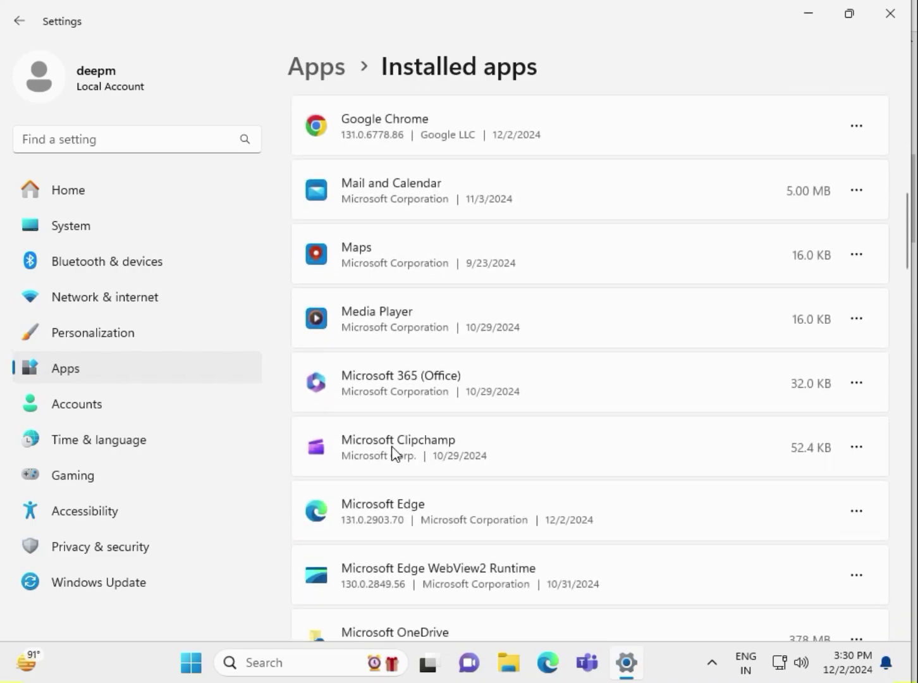
{"action": "scroll", "coordinate": [408, 537], "scroll_direction": "down", "scroll_amount": 4}
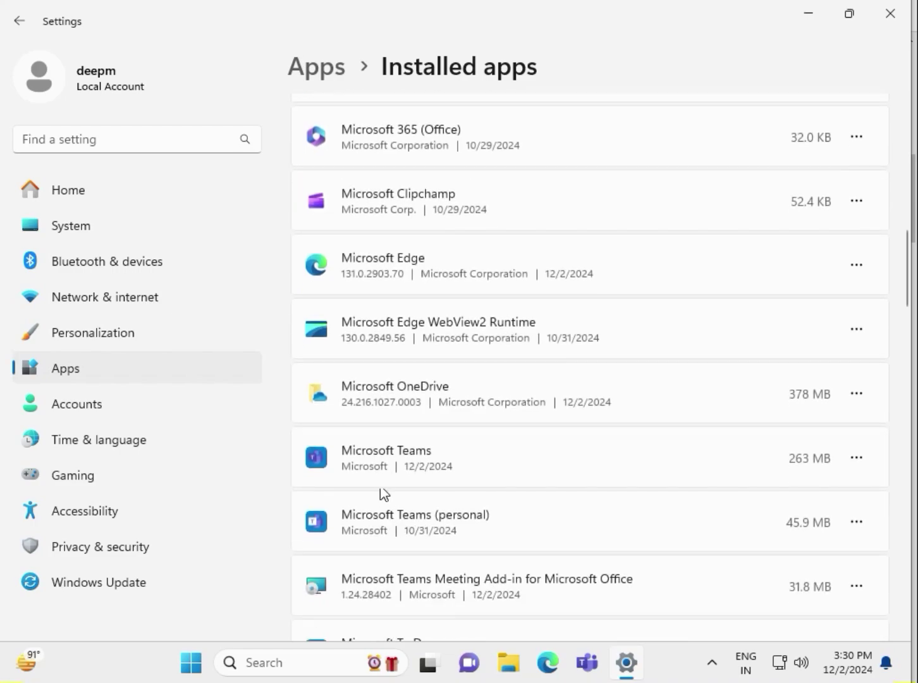
{"action": "left_click", "coordinate": [856, 459]}
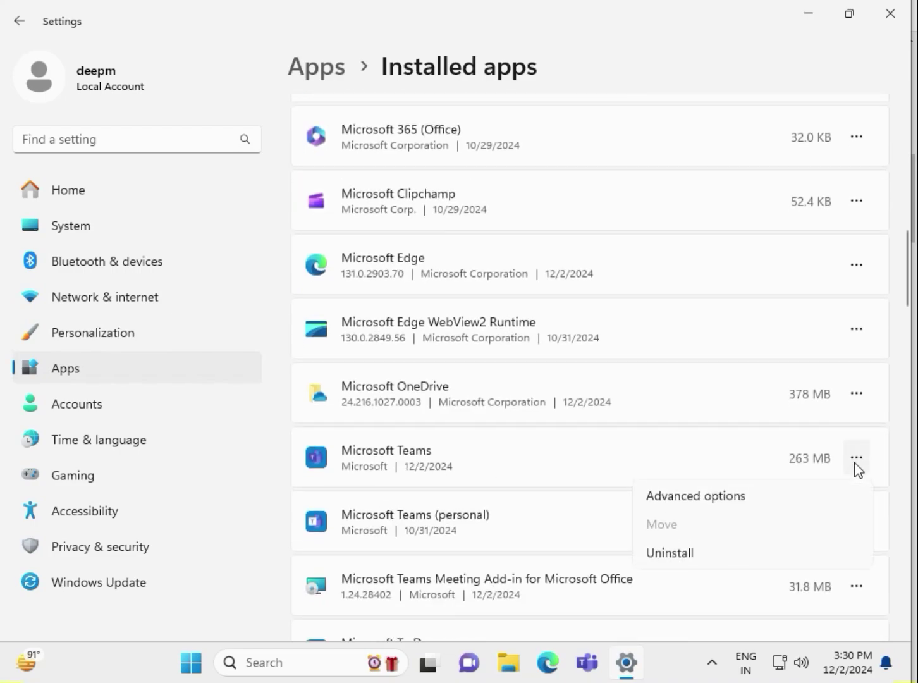
{"action": "left_click", "coordinate": [688, 557]}
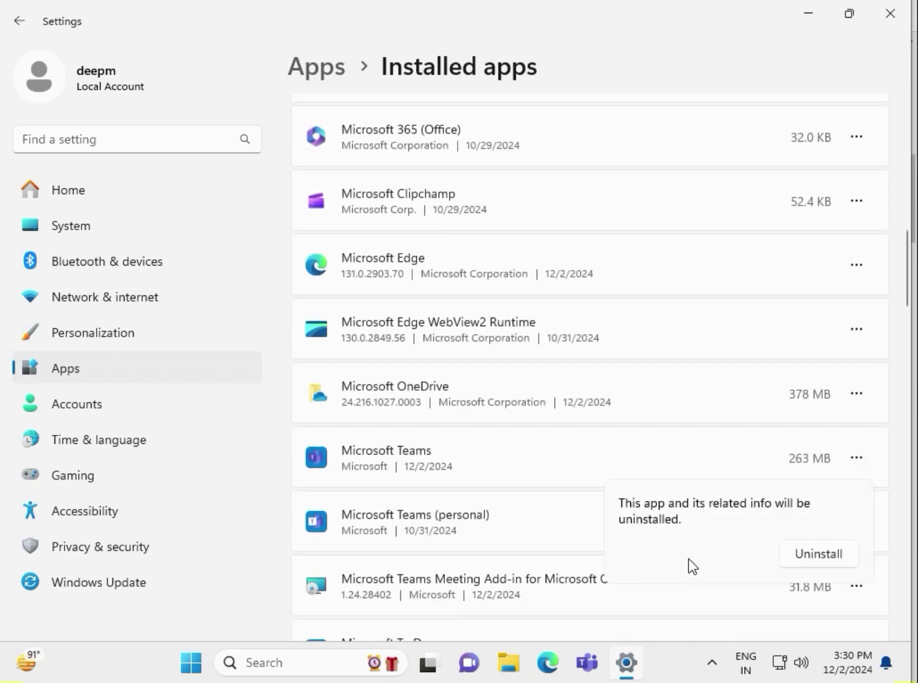
{"action": "left_click", "coordinate": [797, 555]}
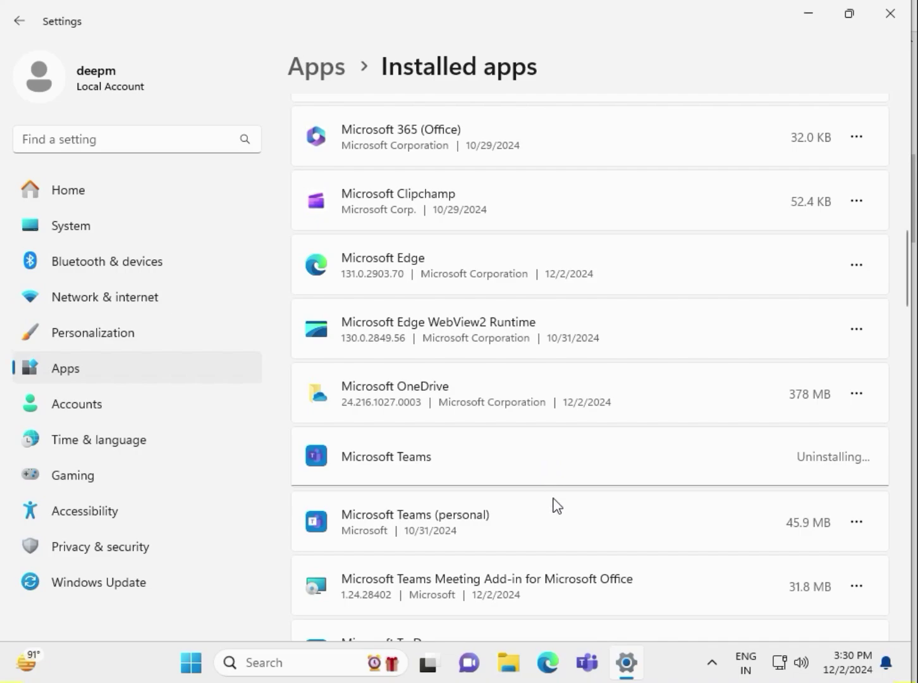
{"action": "mouse_move", "coordinate": [633, 679]}
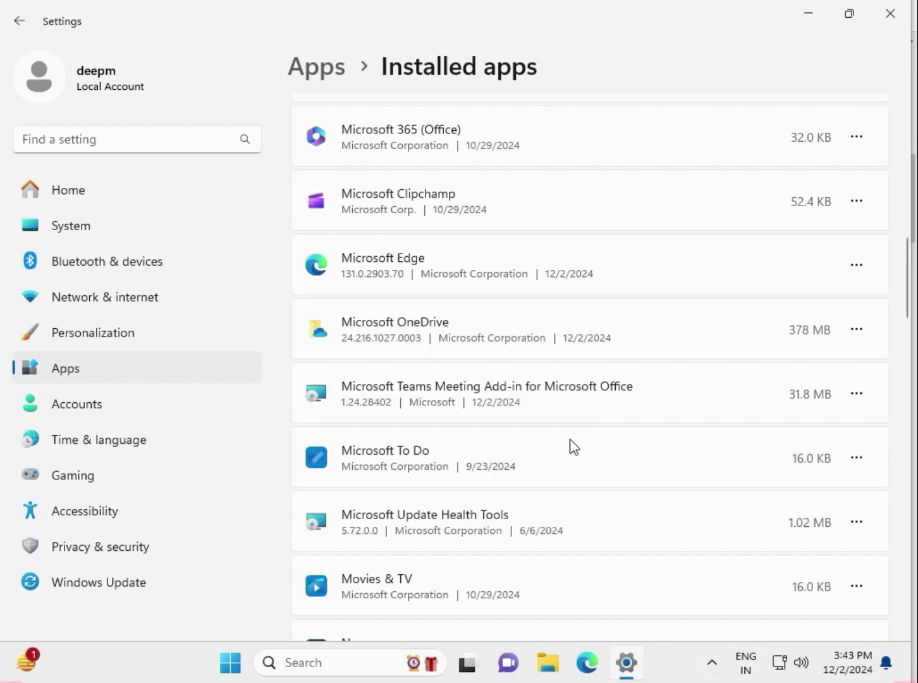
{"action": "left_click", "coordinate": [891, 16]}
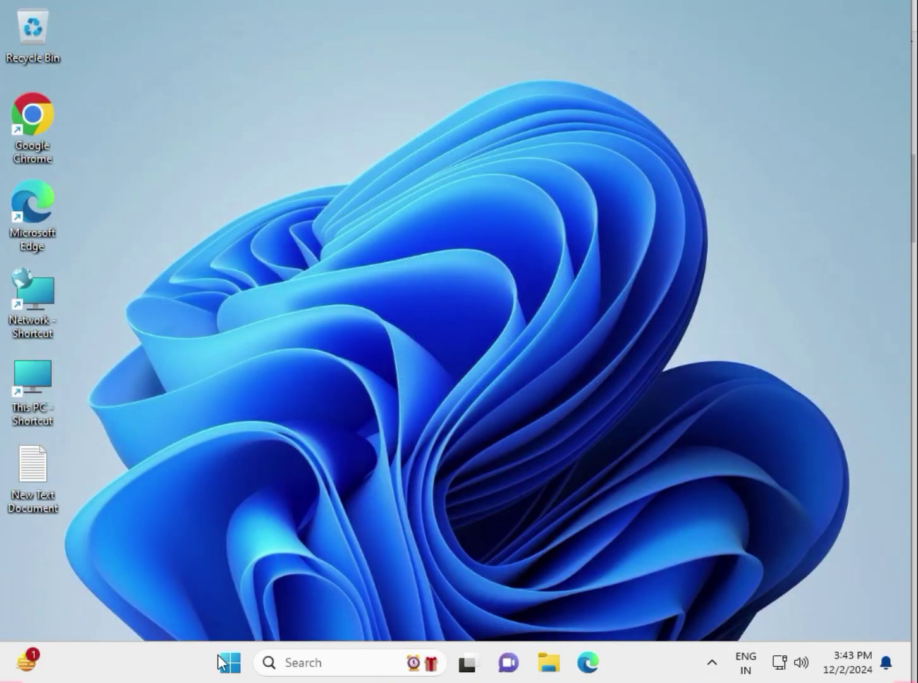
Open Microsoft Store and search it for "team".
{"action": "left_click", "coordinate": [265, 663]}
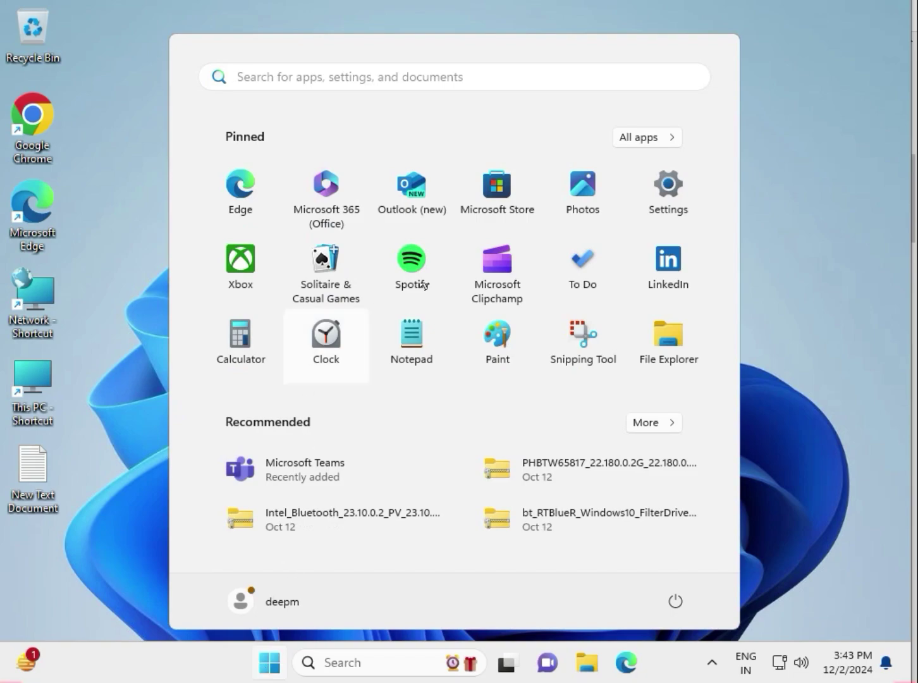
{"action": "left_click", "coordinate": [485, 194]}
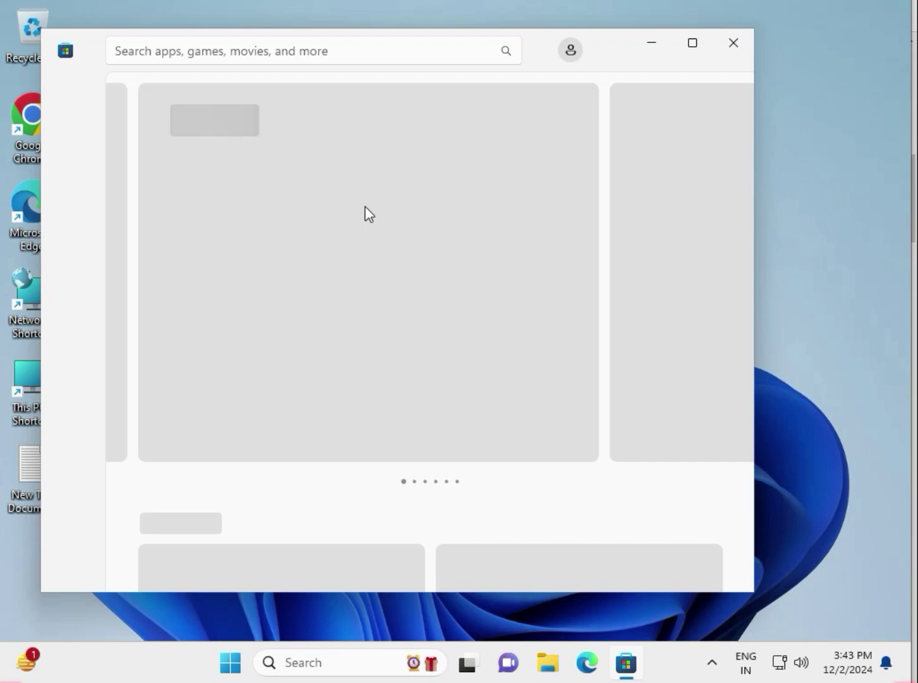
{"action": "left_click", "coordinate": [215, 57]}
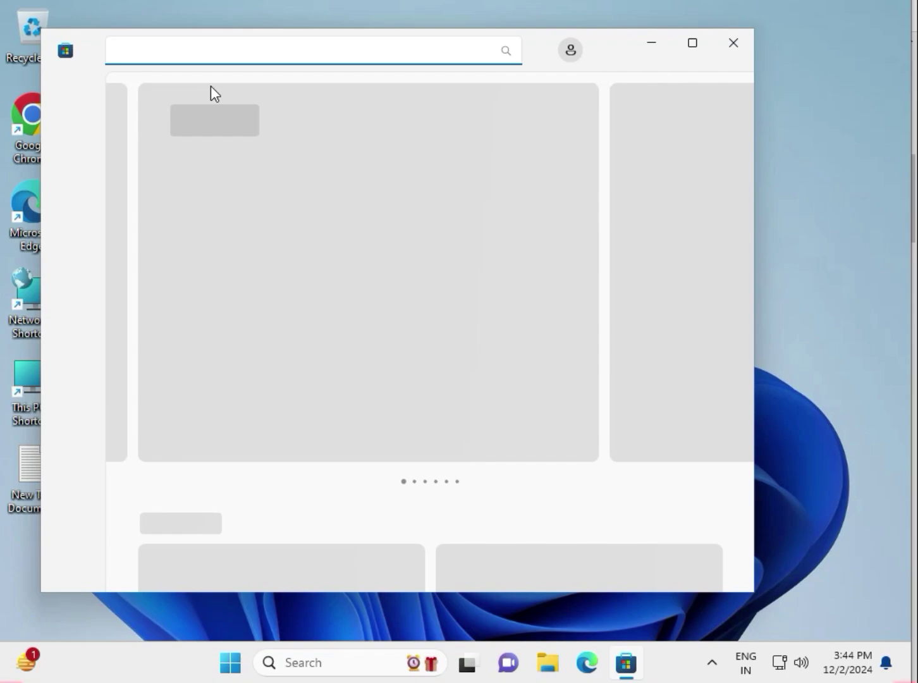
{"action": "type", "text": "team"}
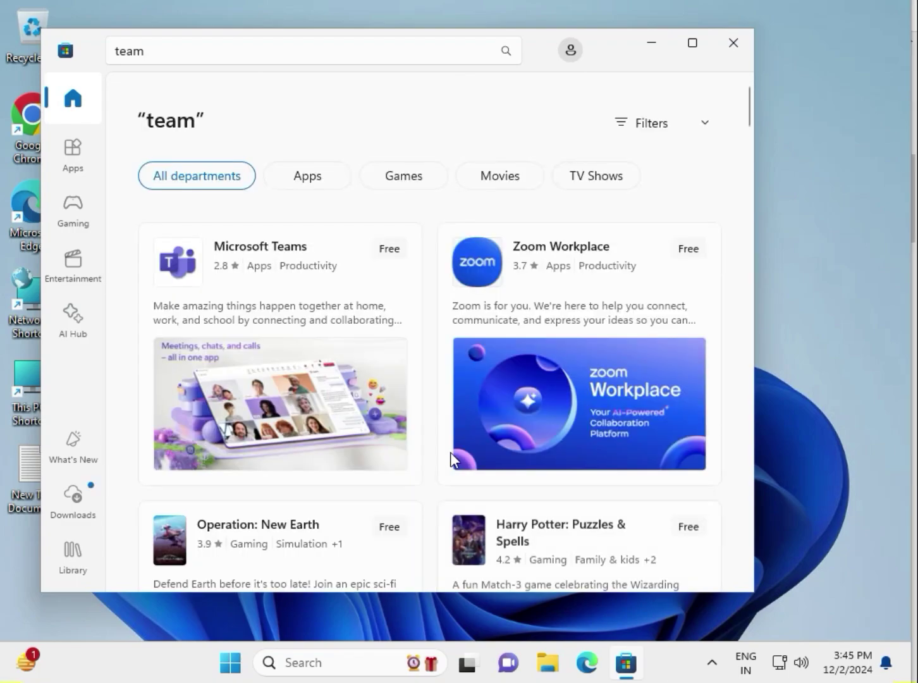
Install Microsoft Teams from its store page and close the Store window.
{"action": "left_click", "coordinate": [244, 246]}
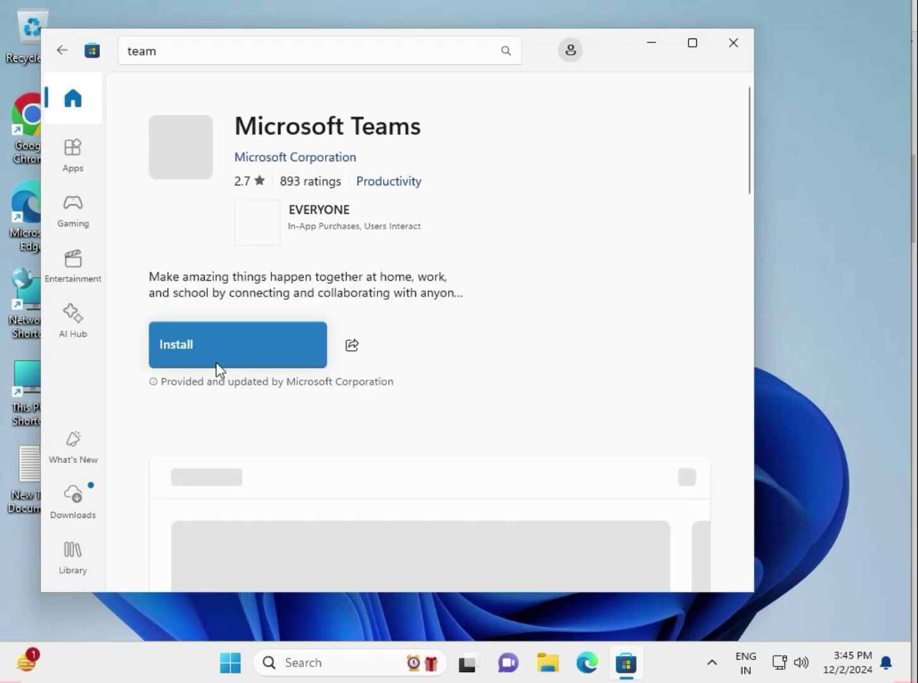
{"action": "left_click", "coordinate": [209, 347]}
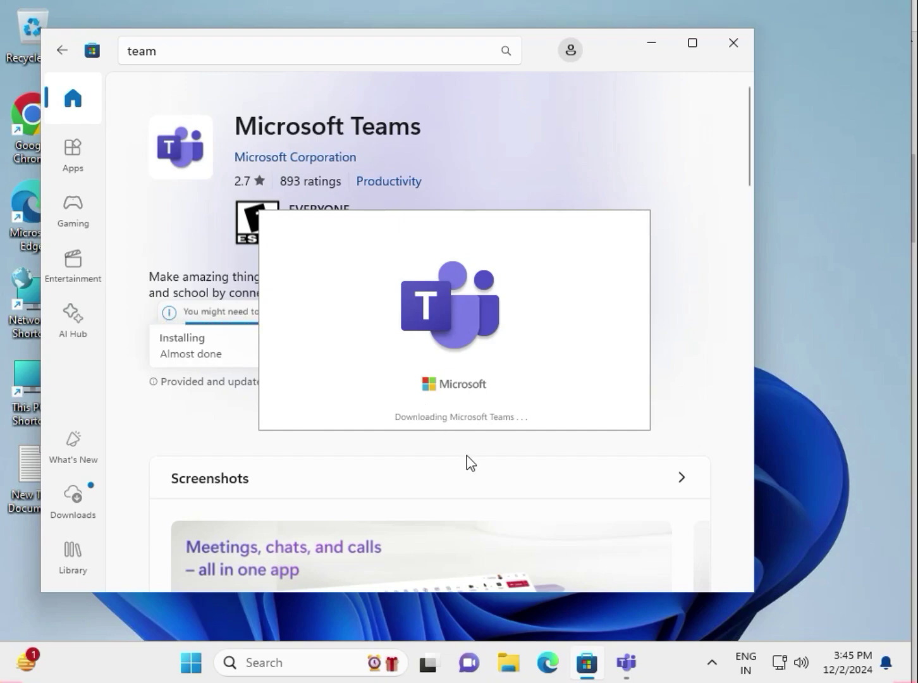
{"action": "left_click", "coordinate": [735, 43]}
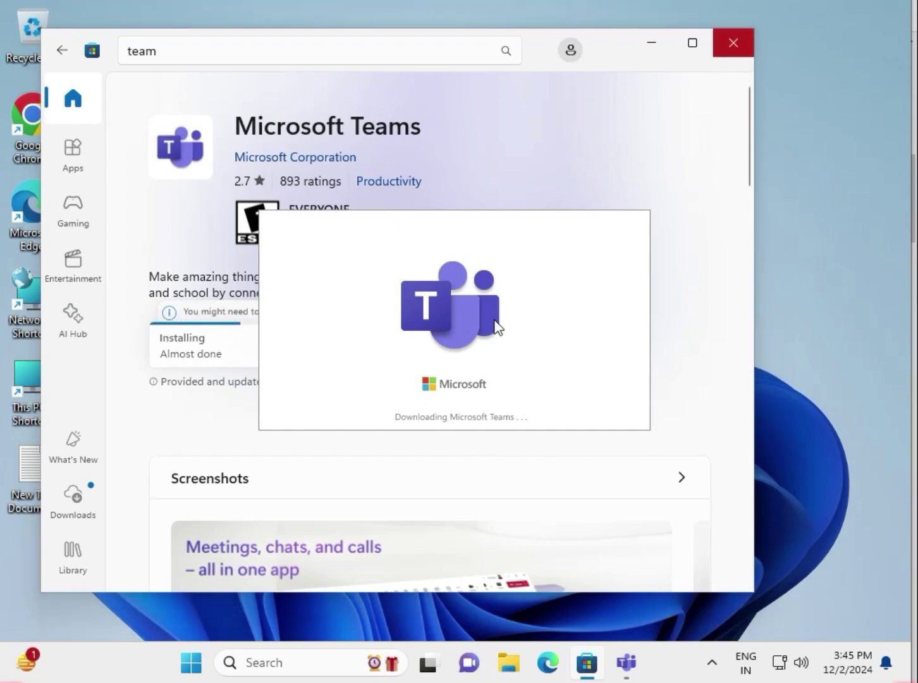